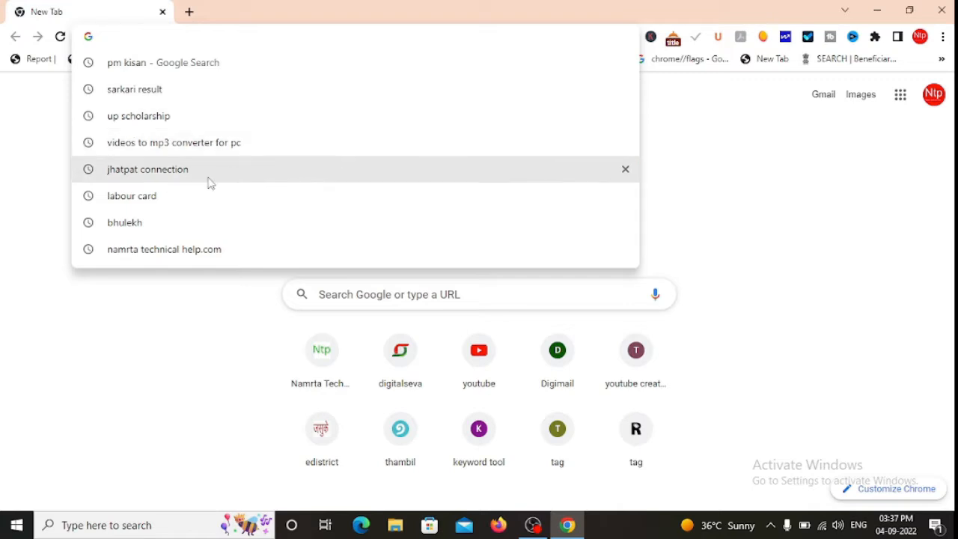
# Step: Open the Jhatpat Connection portal, review the connection types and load limits in its introductory notice, and dismiss the notice
pyautogui.click(210, 178)
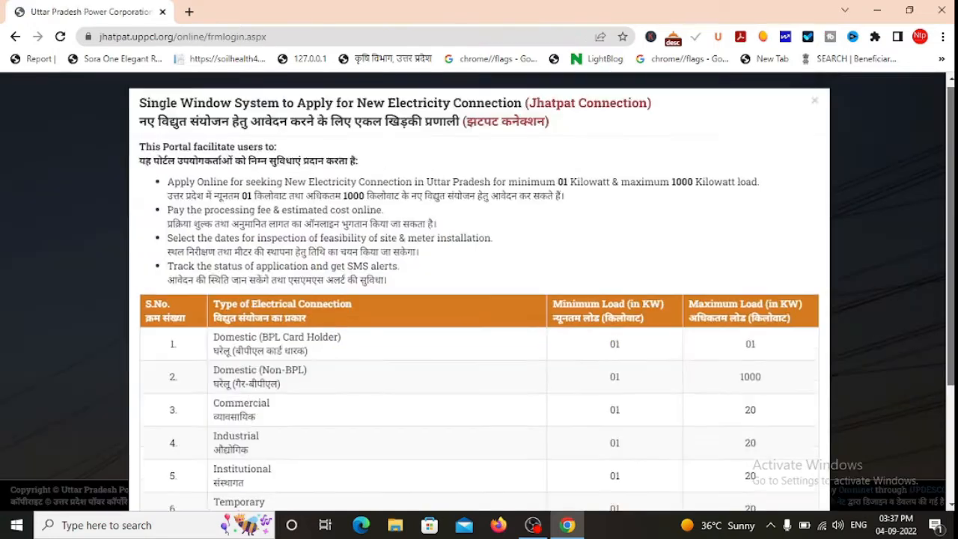
pyautogui.moveTo(950, 224); pyautogui.dragTo(950, 232)
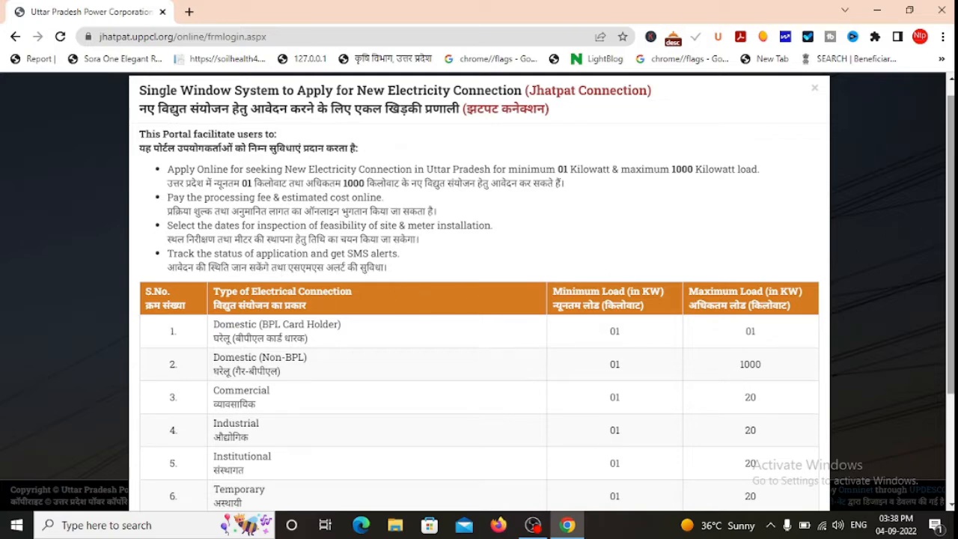
pyautogui.scroll(-2, 827, 283)
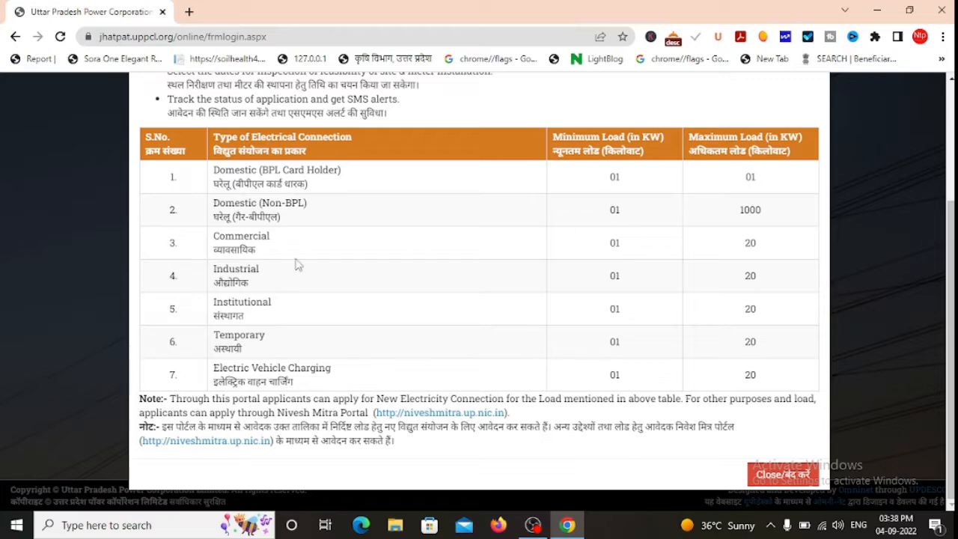
pyautogui.click(917, 261)
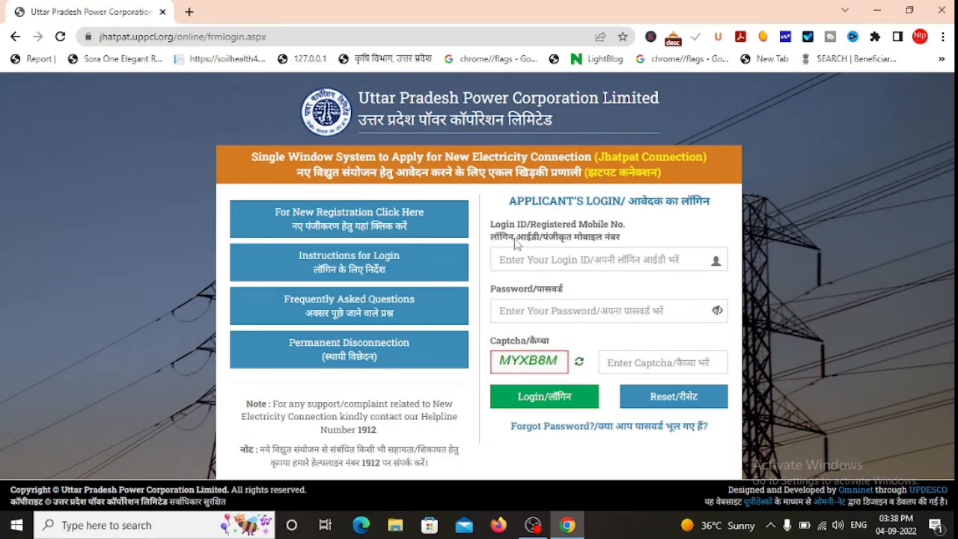
# Step: View the new applicant registration form, return to the applicant login page and dismiss the introductory notice
pyautogui.click(342, 230)
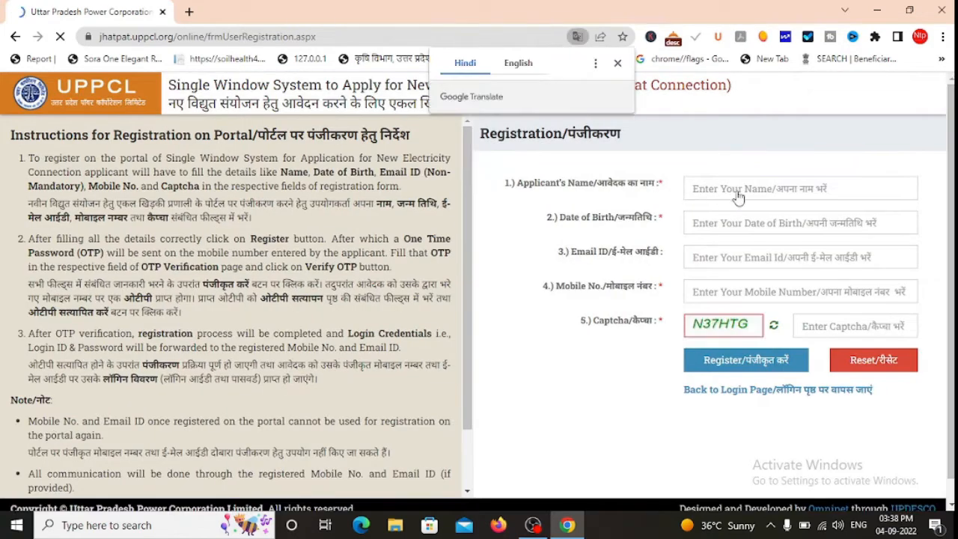
pyautogui.click(616, 65)
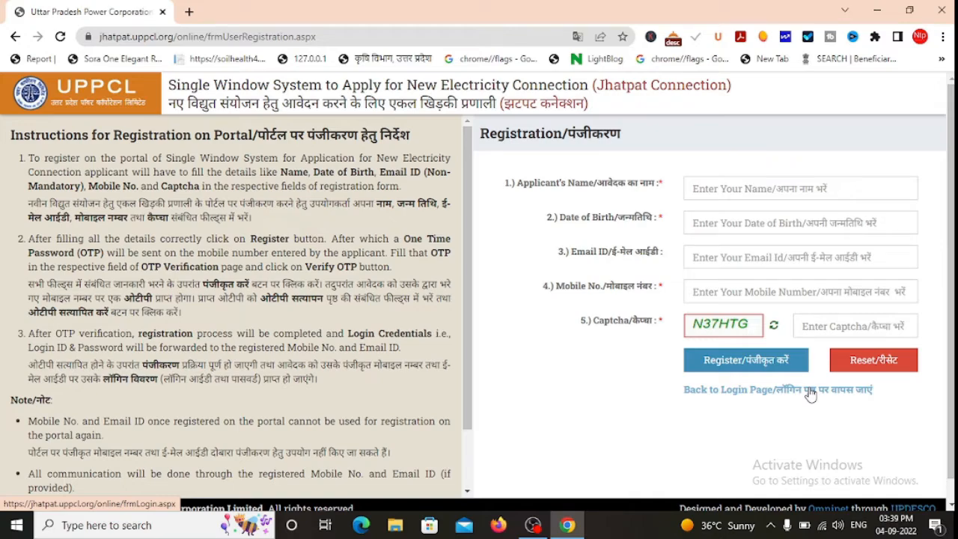
pyautogui.click(808, 390)
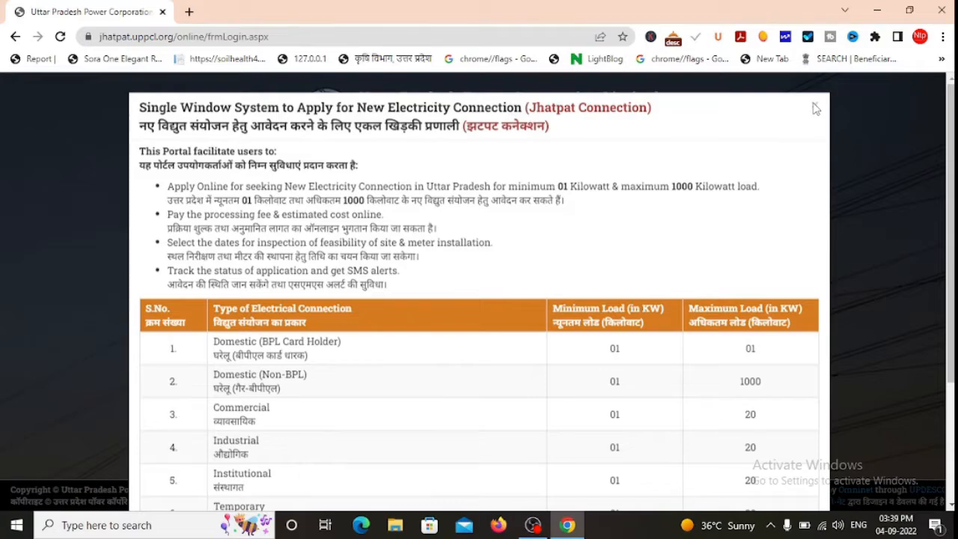
pyautogui.click(815, 108)
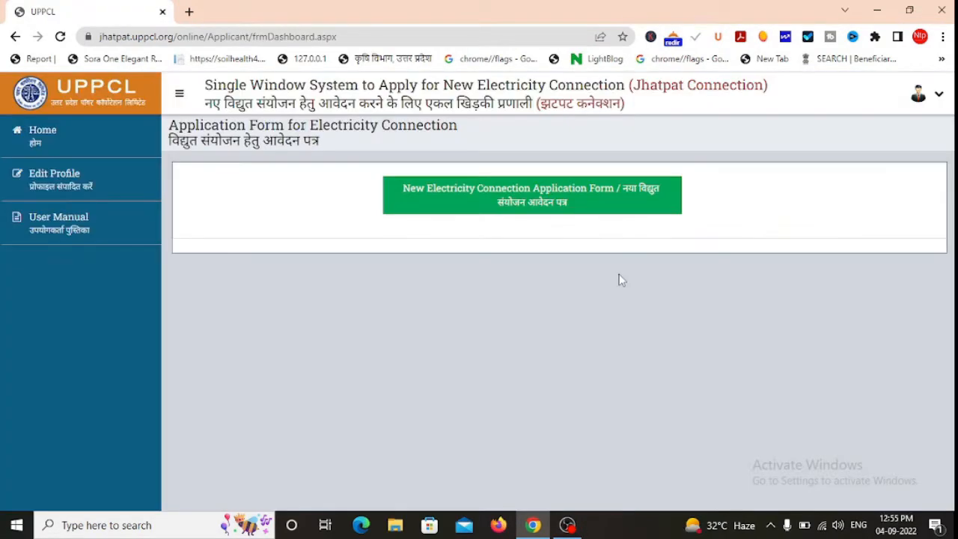
# Step: Start a new electricity connection application and set its purpose of supply to Domestic
pyautogui.click(558, 196)
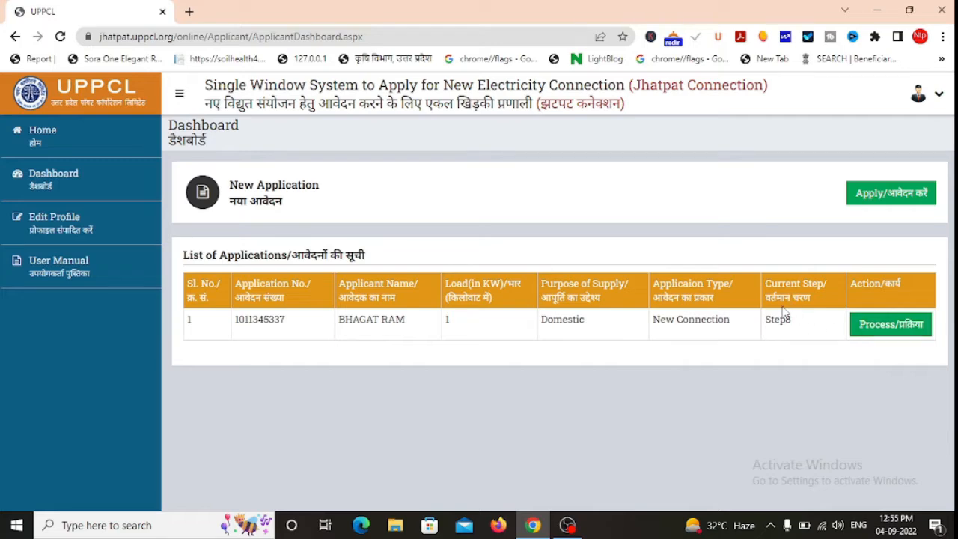
pyautogui.click(894, 195)
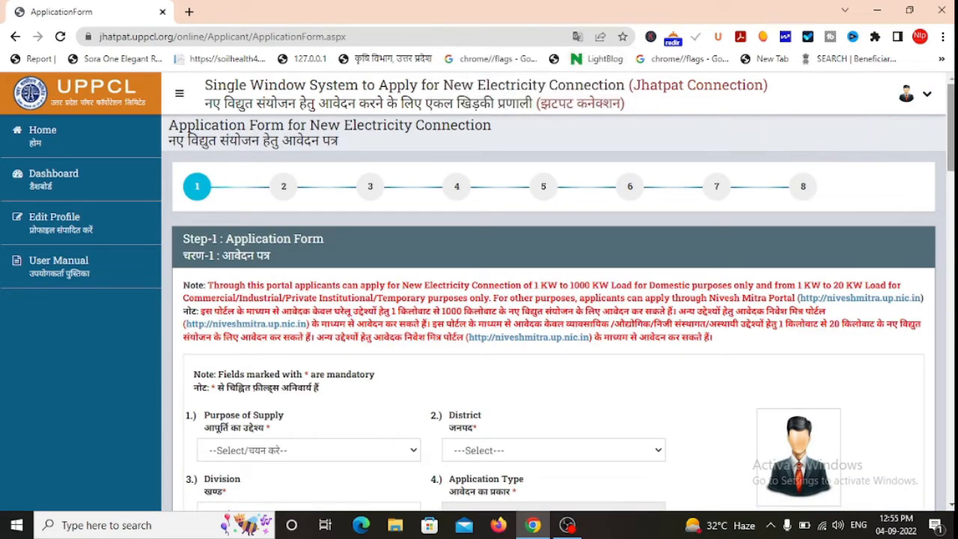
pyautogui.scroll(-3, 554, 291)
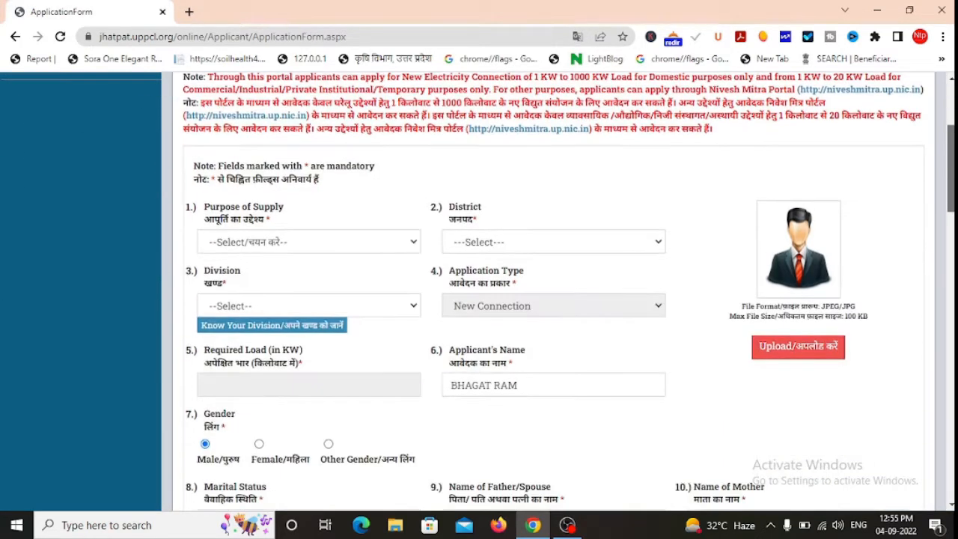
pyautogui.click(274, 242)
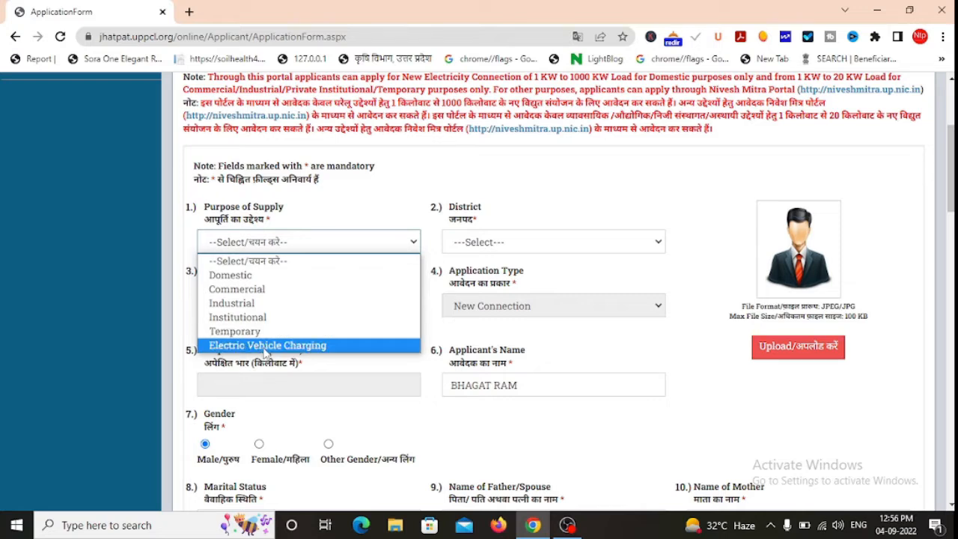
pyautogui.click(232, 275)
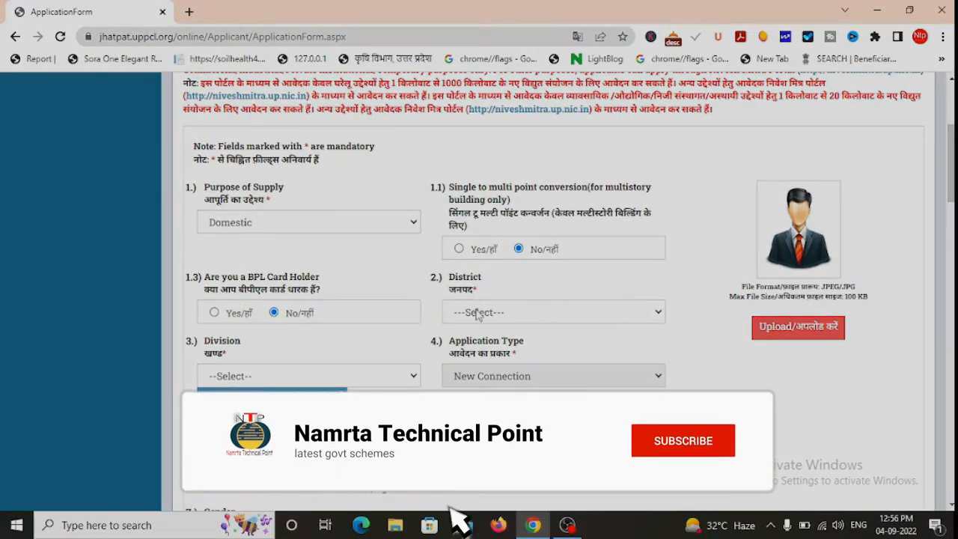
# Step: View the available choices for the applicant's district without selecting one
pyautogui.click(477, 312)
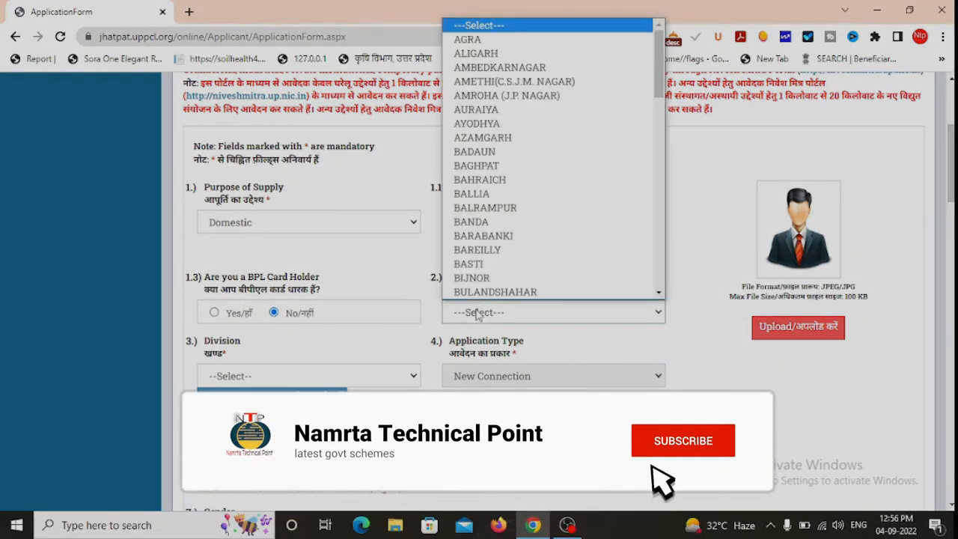
pyautogui.click(478, 315)
pyautogui.click(478, 315)
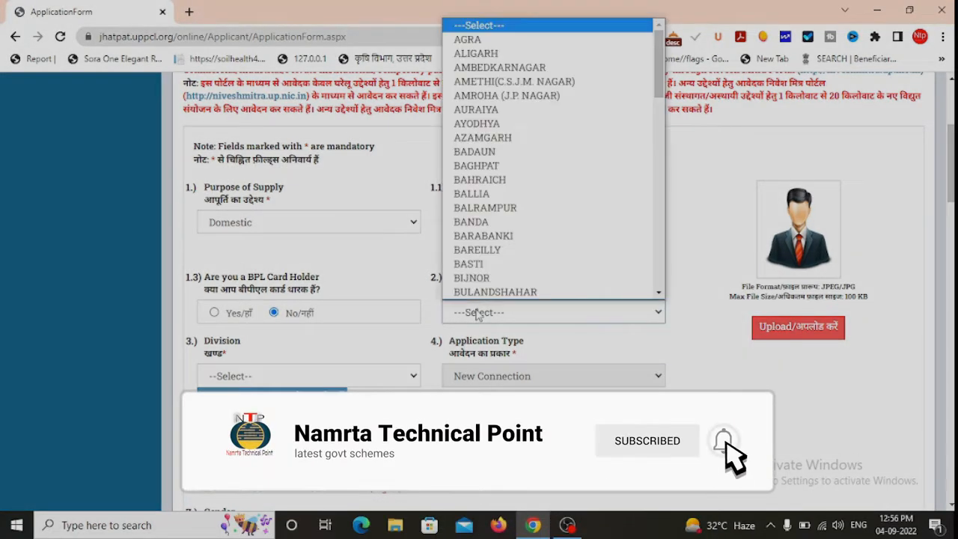
pyautogui.click(477, 315)
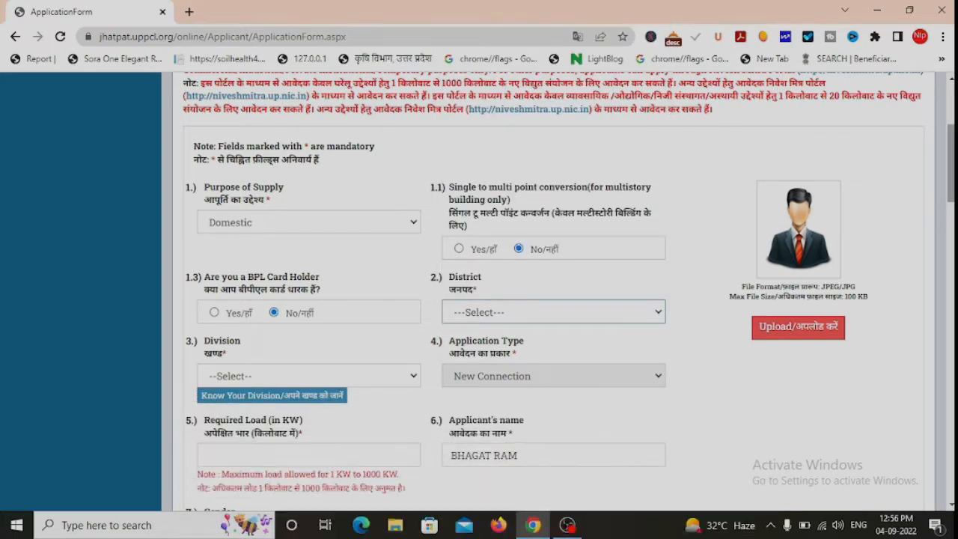
# Step: Set the required load of the new connection to 1 kW
pyautogui.scroll(-1, 841, 242)
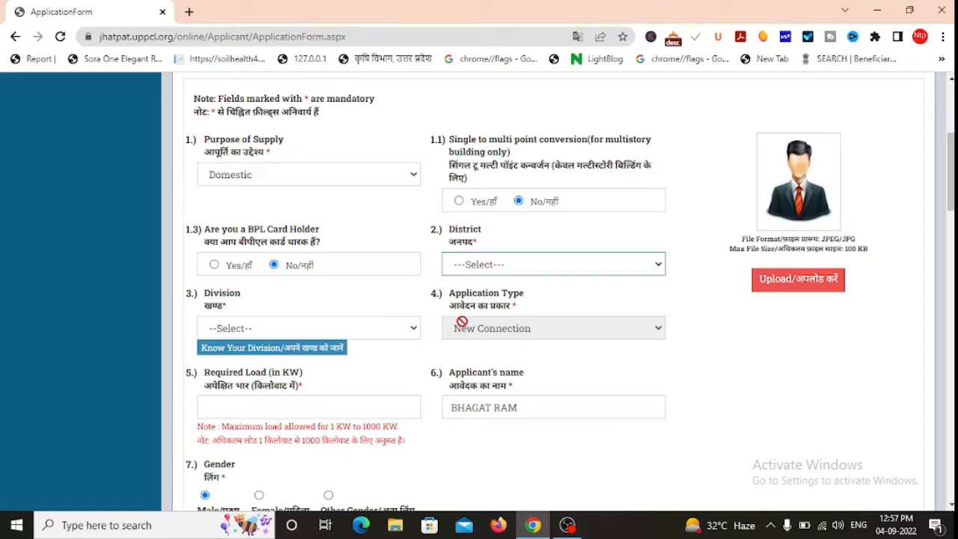
pyautogui.scroll(-2, 404, 259)
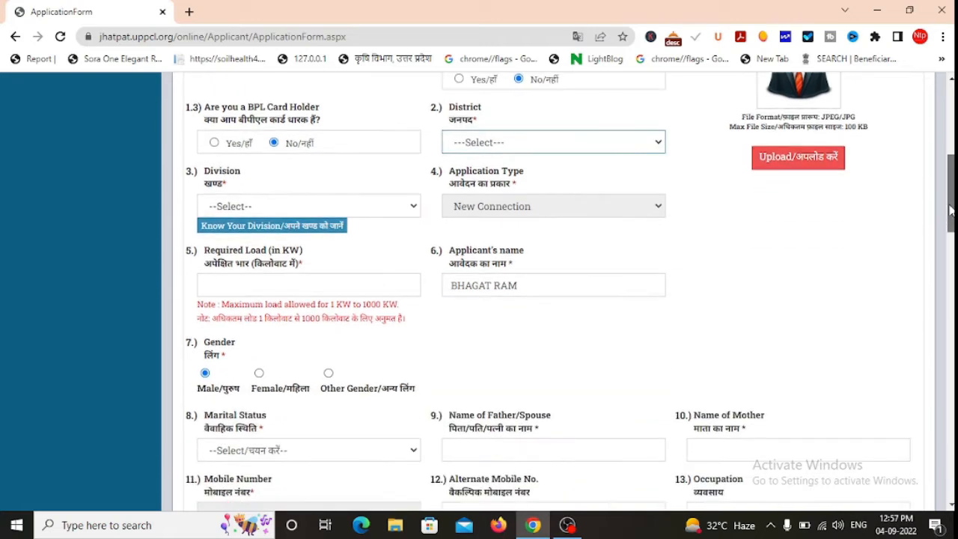
pyautogui.click(310, 286)
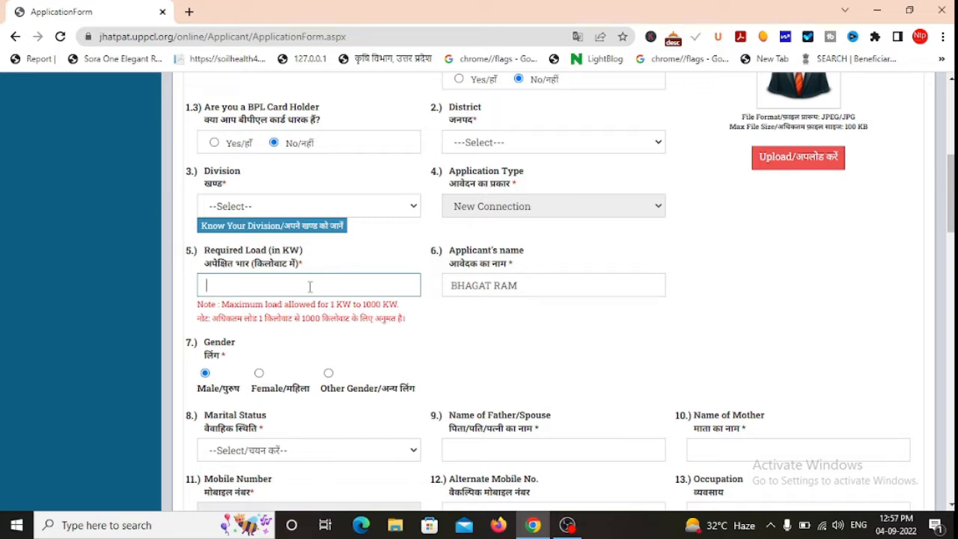
pyautogui.write('1')
pyautogui.click(404, 318)
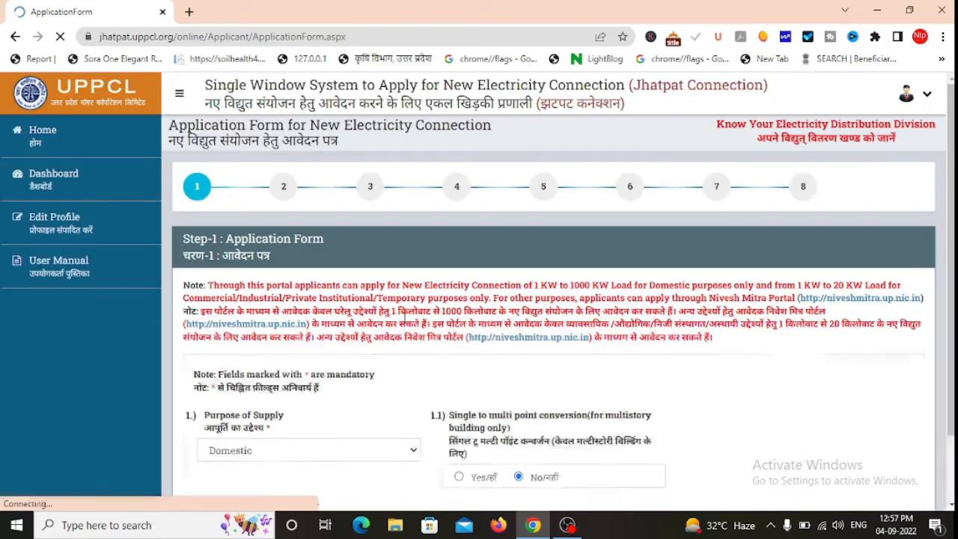
# Step: Set the applicant's marital status to Married
pyautogui.scroll(-10, 553, 211)
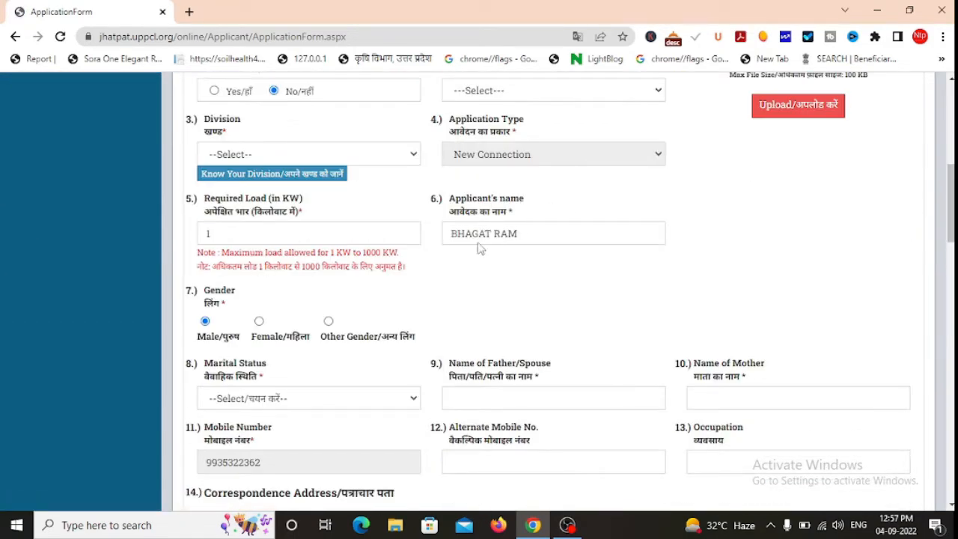
pyautogui.scroll(-2, 436, 208)
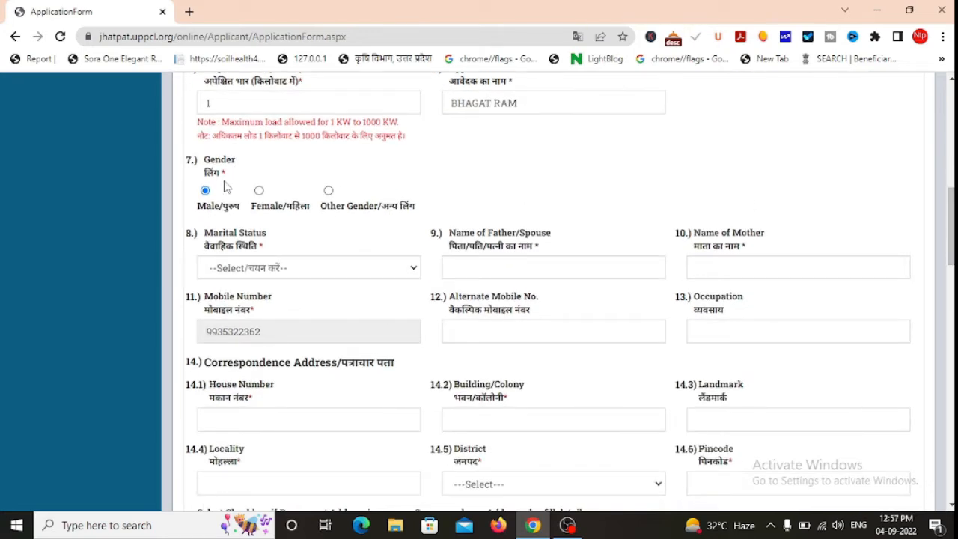
pyautogui.click(282, 268)
pyautogui.click(273, 300)
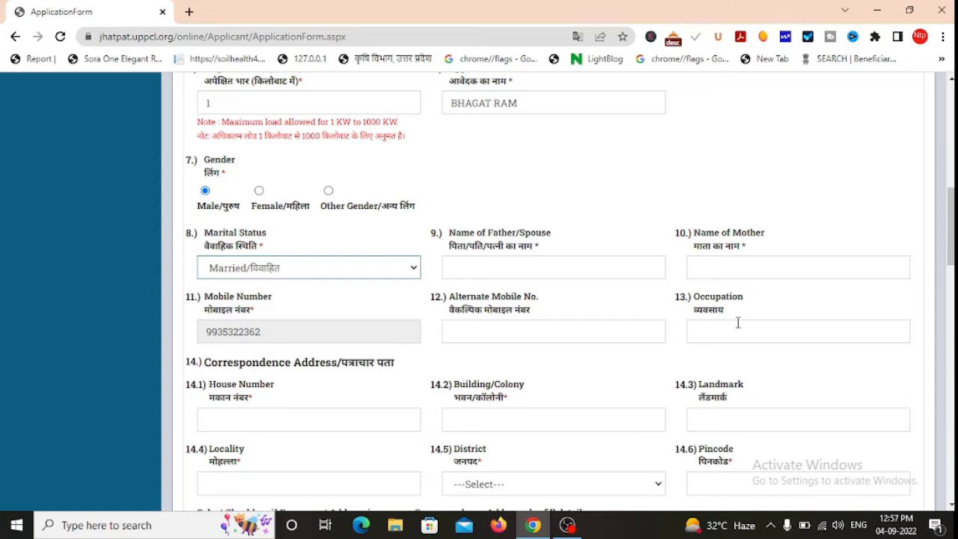
# Step: Set the location type in the site address section to Rural
pyautogui.scroll(-3, 307, 195)
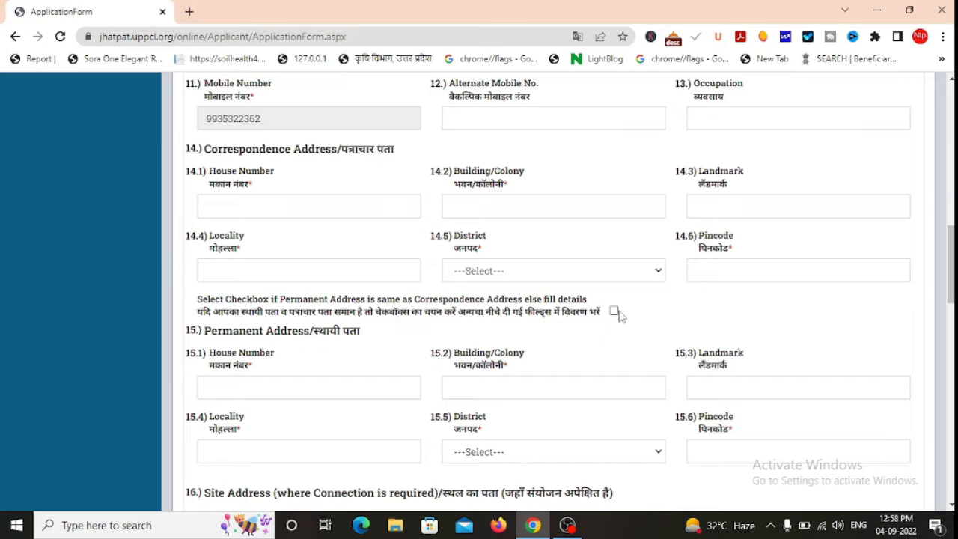
pyautogui.moveTo(952, 233); pyautogui.dragTo(952, 293)
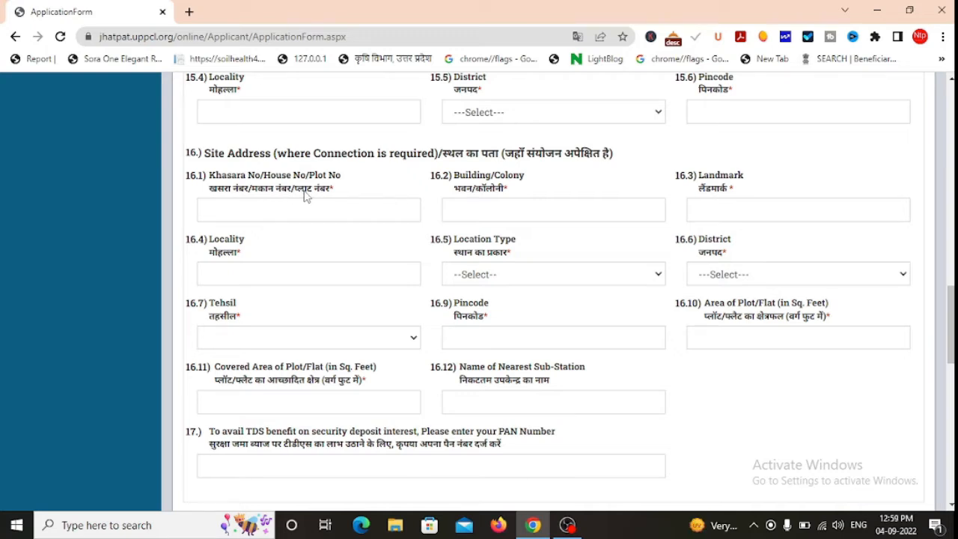
pyautogui.click(254, 204)
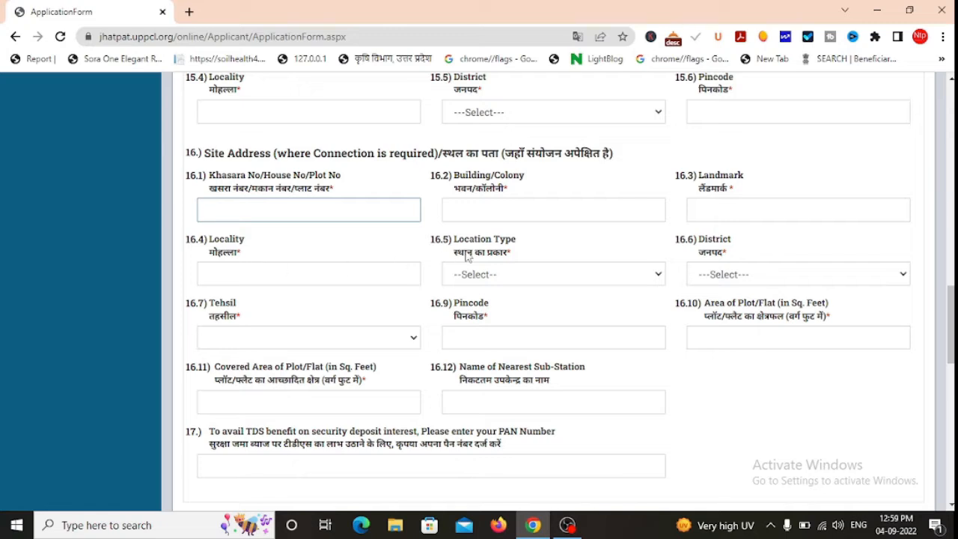
pyautogui.click(490, 277)
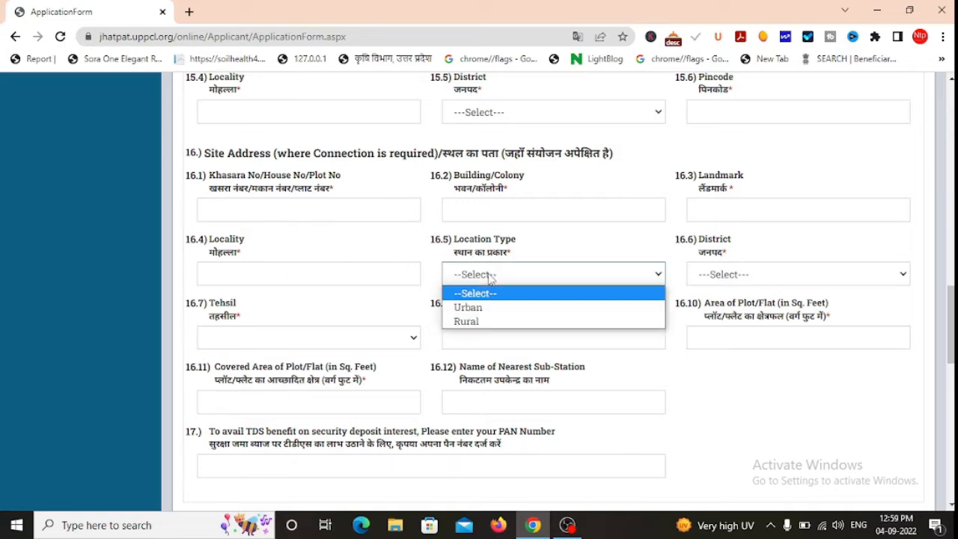
pyautogui.click(473, 320)
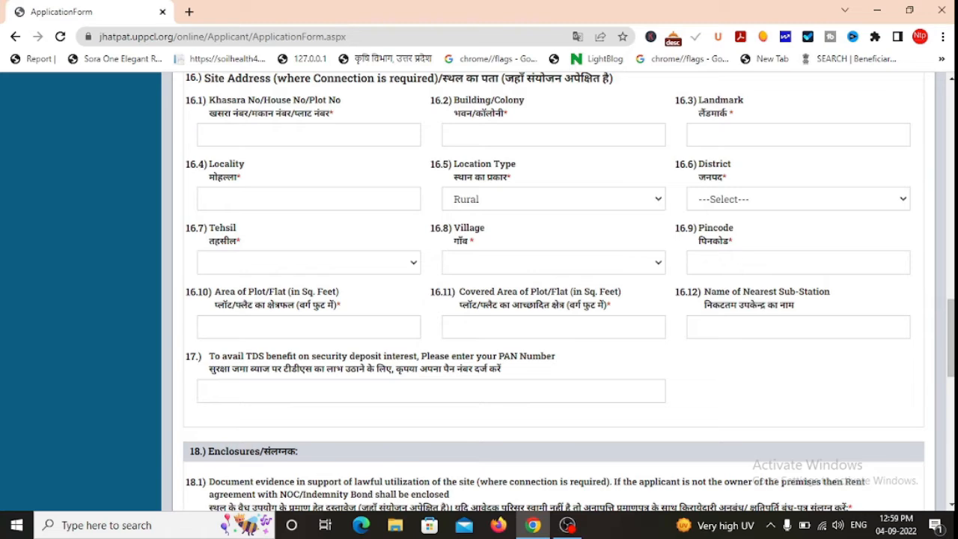
# Step: Review the site address fields and activate the plot/flat area field without entering a value
pyautogui.scroll(1, 369, 279)
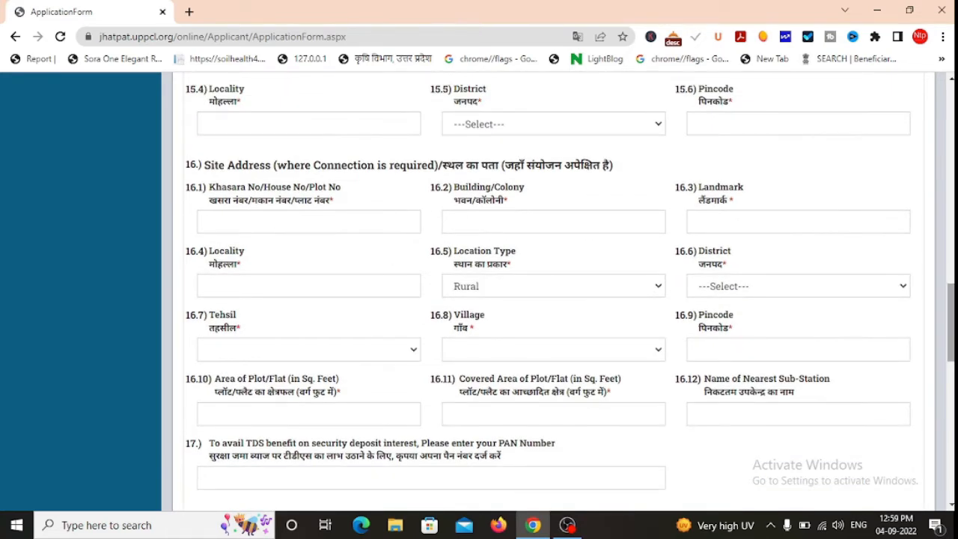
pyautogui.scroll(-2, 948, 322)
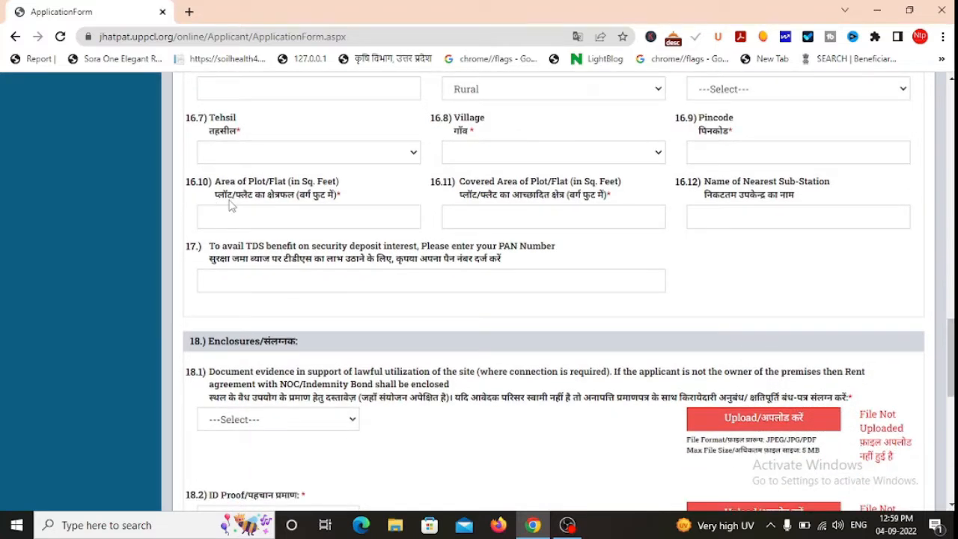
pyautogui.click(230, 208)
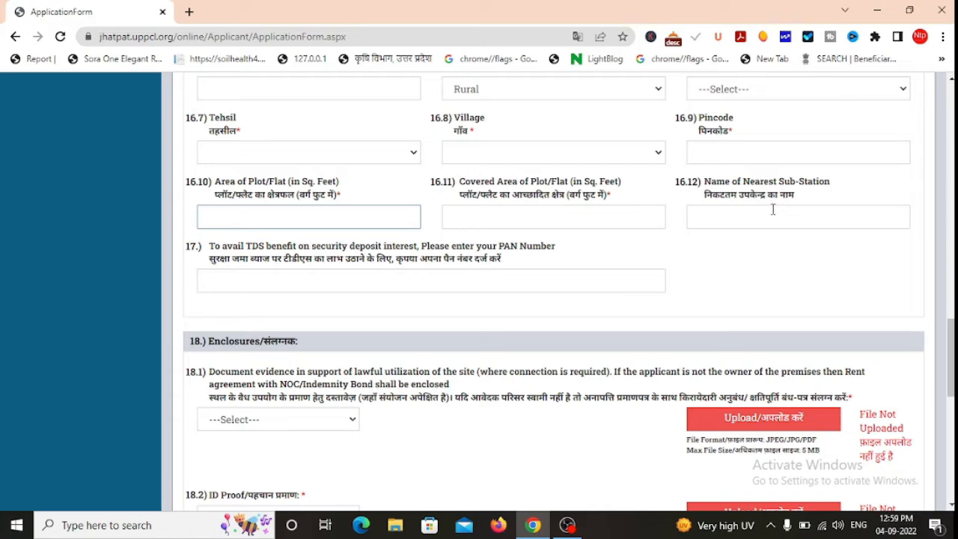
# Step: View the document choices for lawful site utilization evidence and ID proof in the enclosures section without selecting any
pyautogui.scroll(-2, 315, 310)
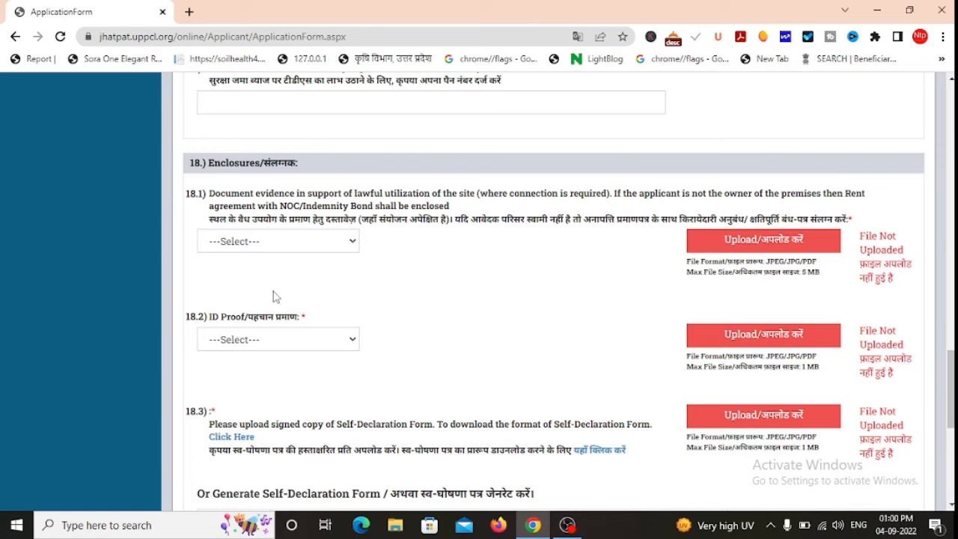
pyautogui.click(249, 243)
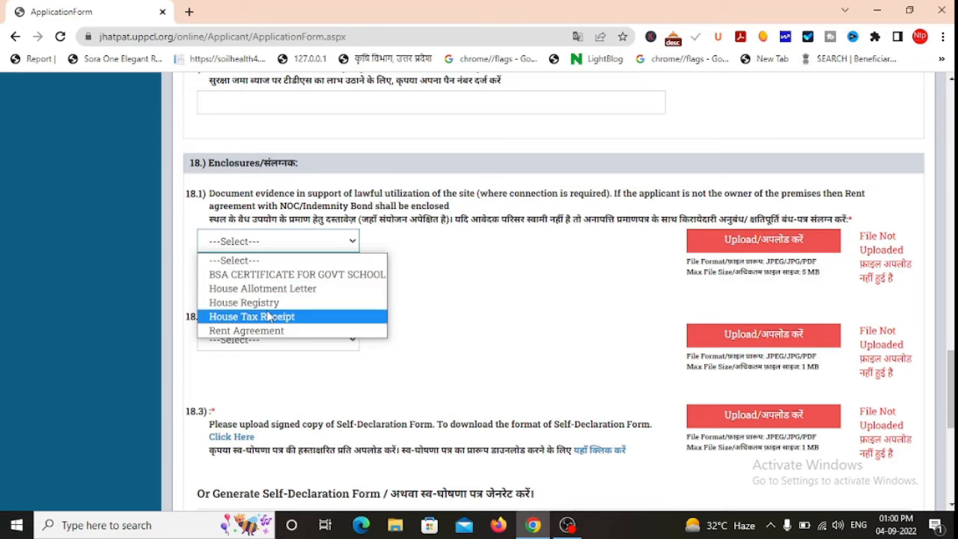
pyautogui.click(403, 295)
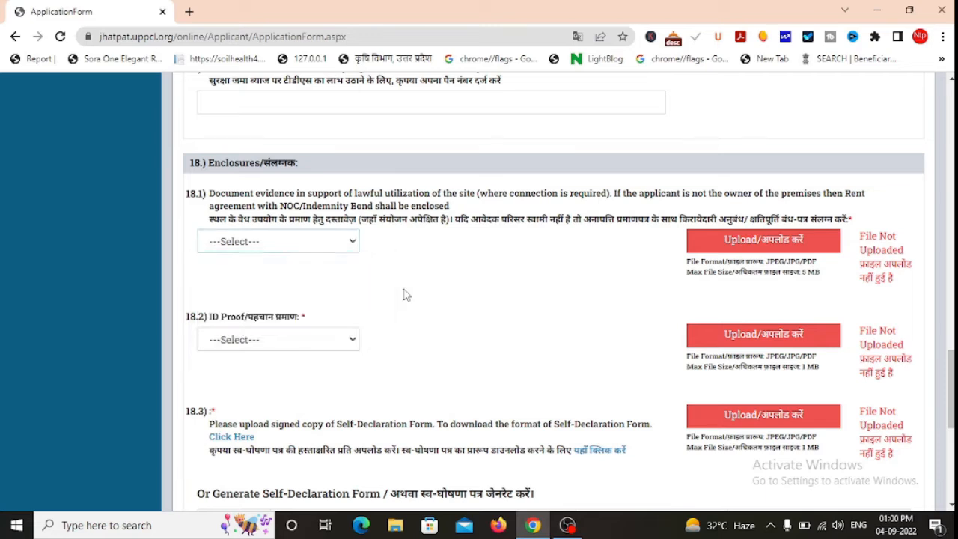
pyautogui.click(326, 243)
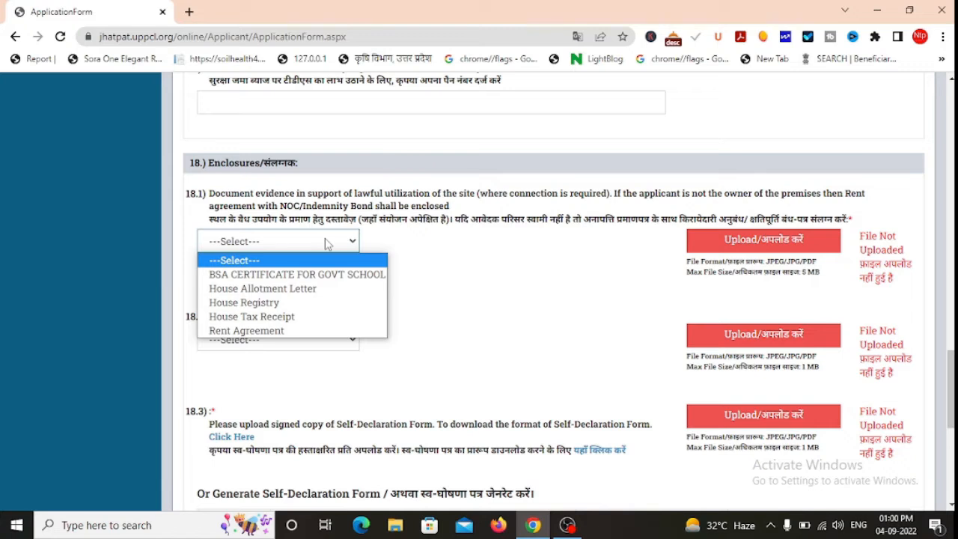
pyautogui.click(328, 242)
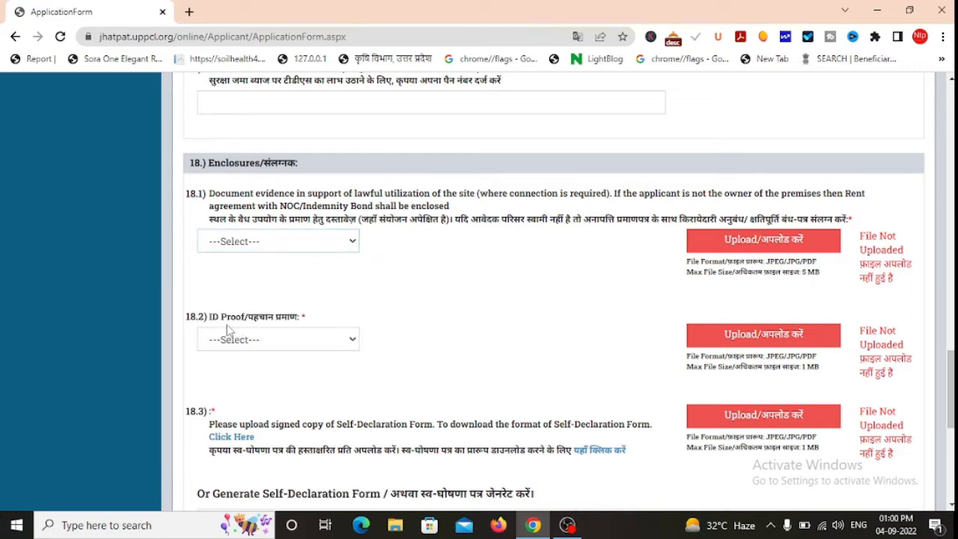
pyautogui.click(248, 341)
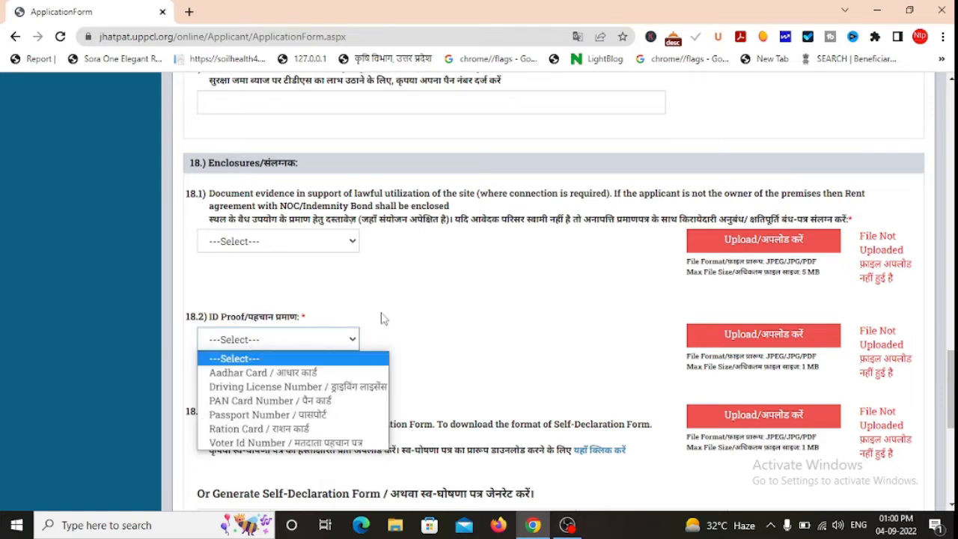
pyautogui.click(407, 309)
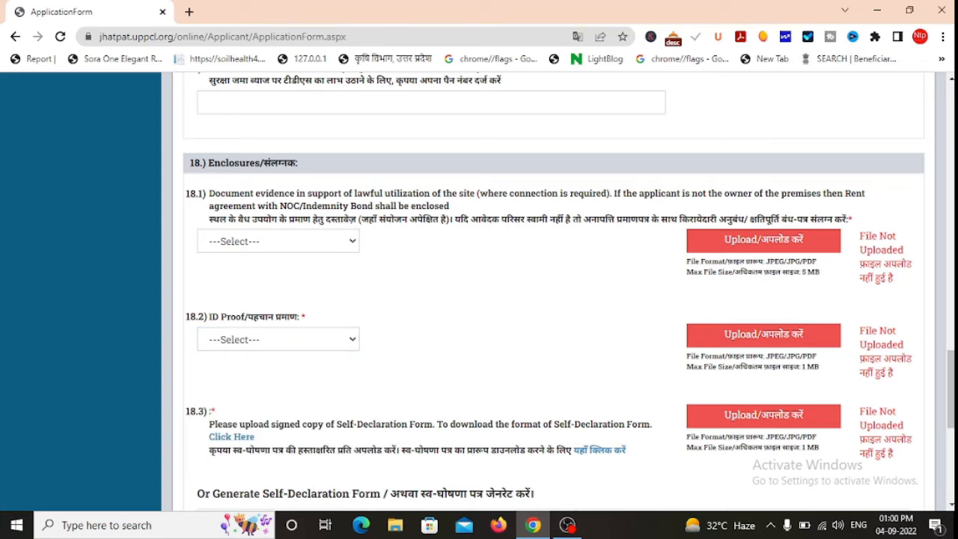
# Step: Set the first appliance in the self-declaration form table to CFL Lamp
pyautogui.scroll(-1, 553, 299)
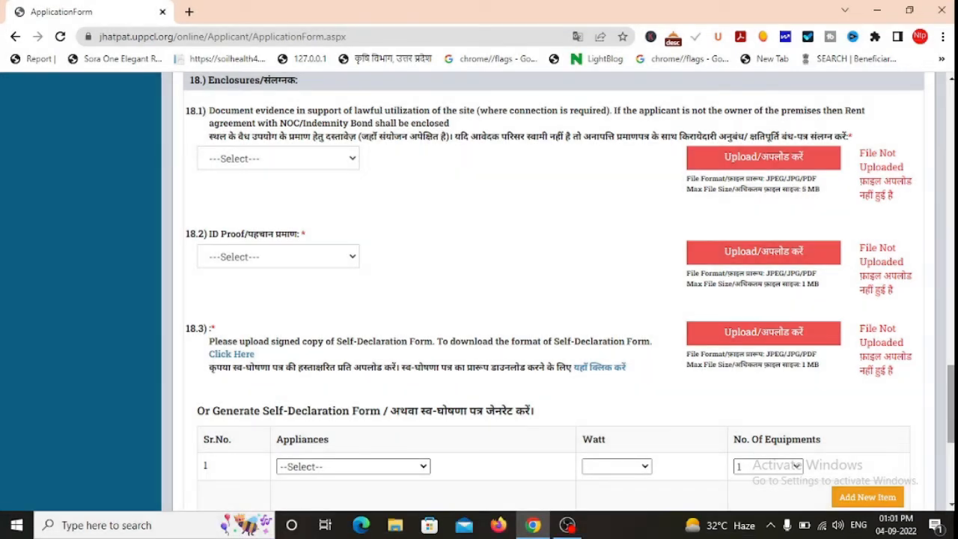
pyautogui.moveTo(952, 404); pyautogui.dragTo(952, 419)
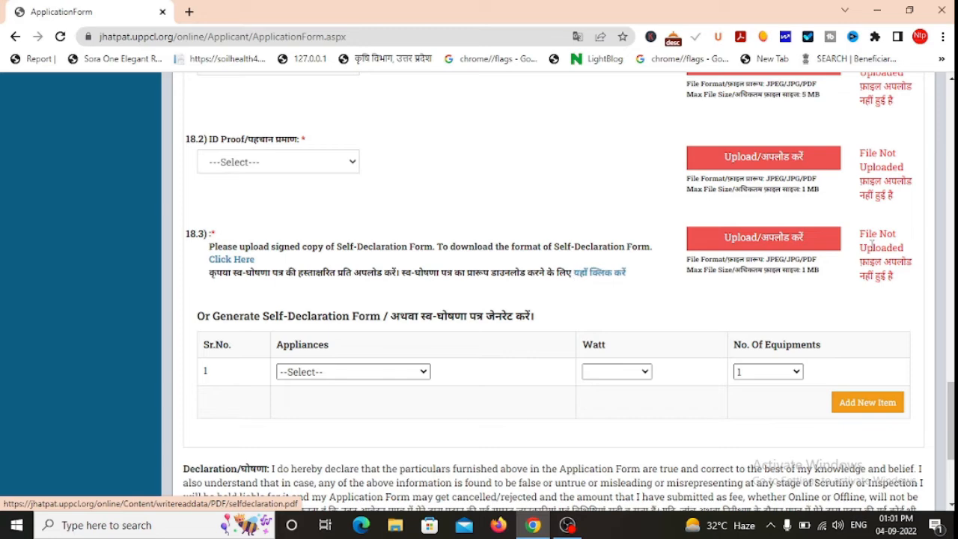
pyautogui.scroll(-2, 163, 262)
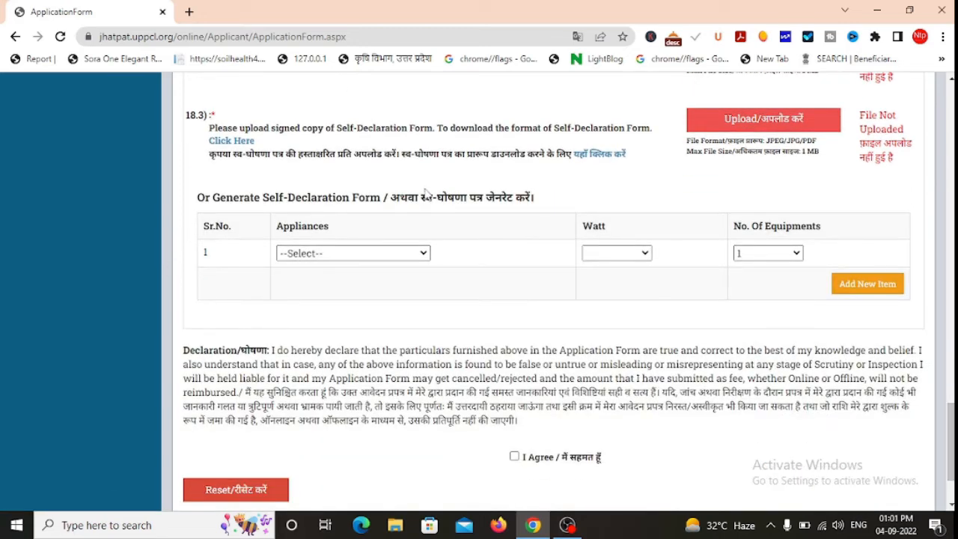
pyautogui.click(346, 253)
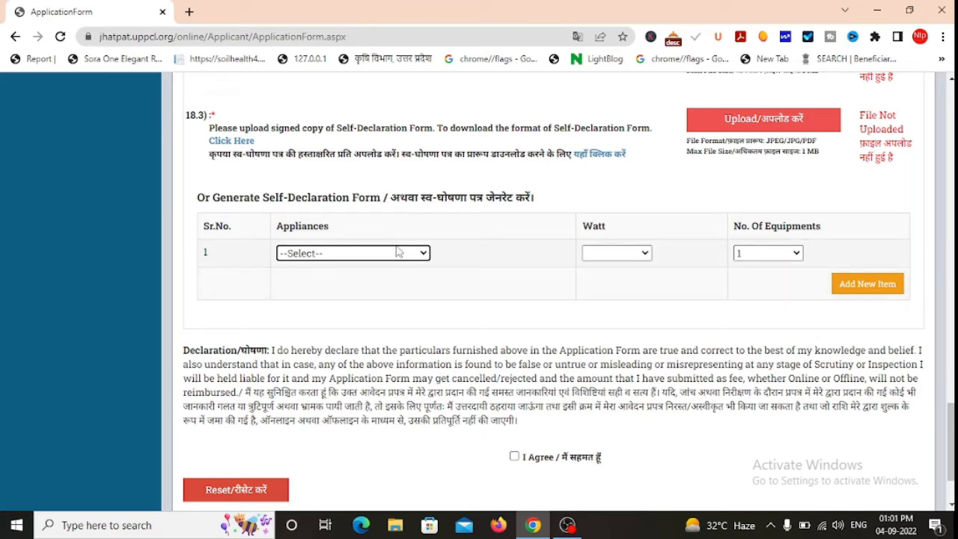
pyautogui.click(344, 253)
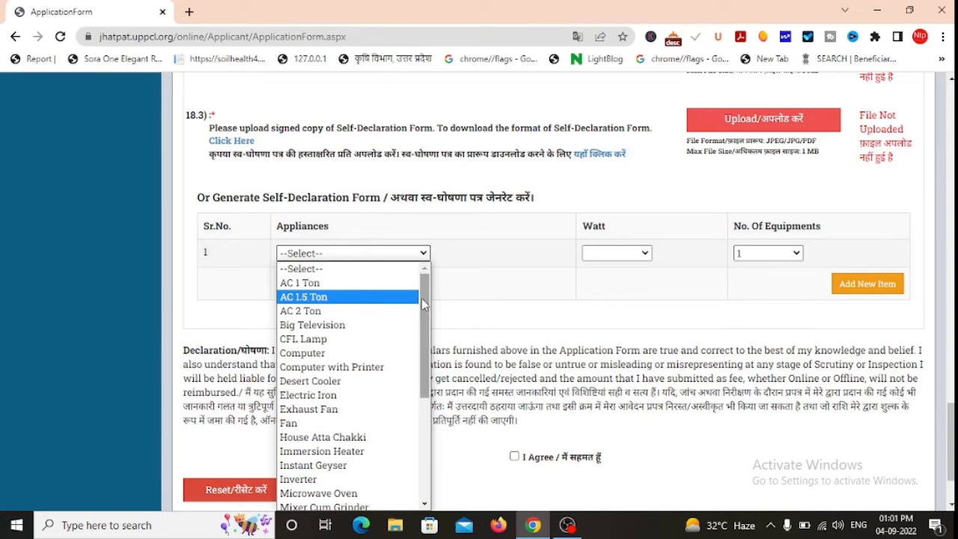
pyautogui.moveTo(422, 298); pyautogui.dragTo(437, 422)
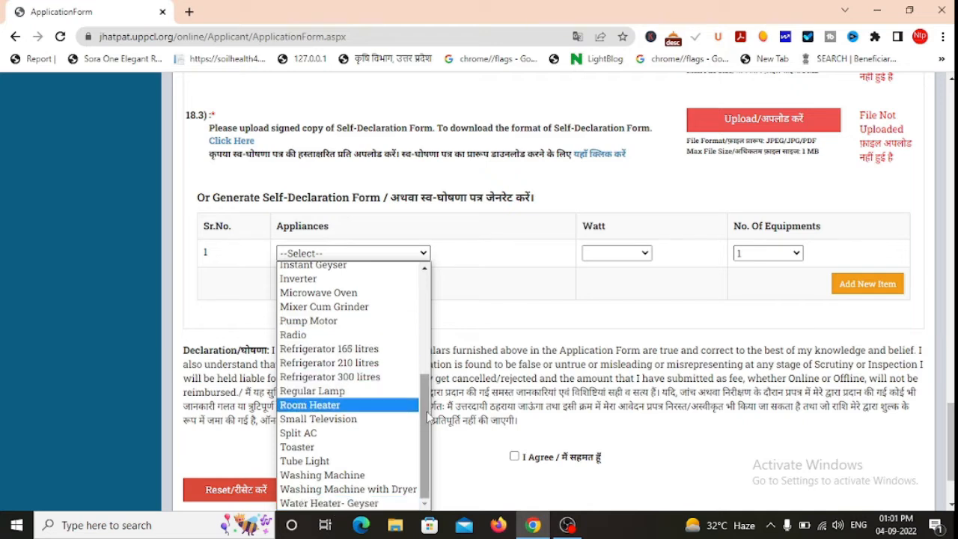
pyautogui.moveTo(428, 416); pyautogui.dragTo(425, 342)
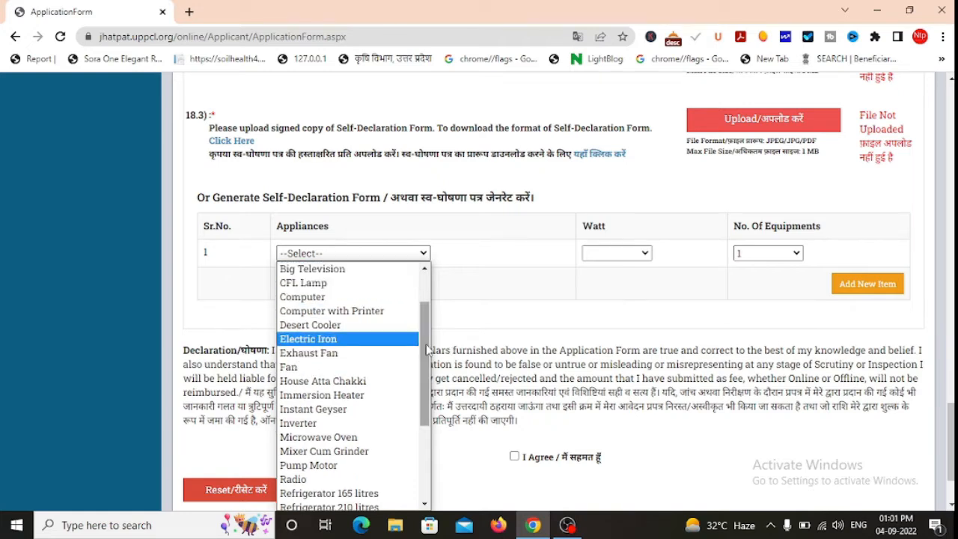
pyautogui.click(297, 288)
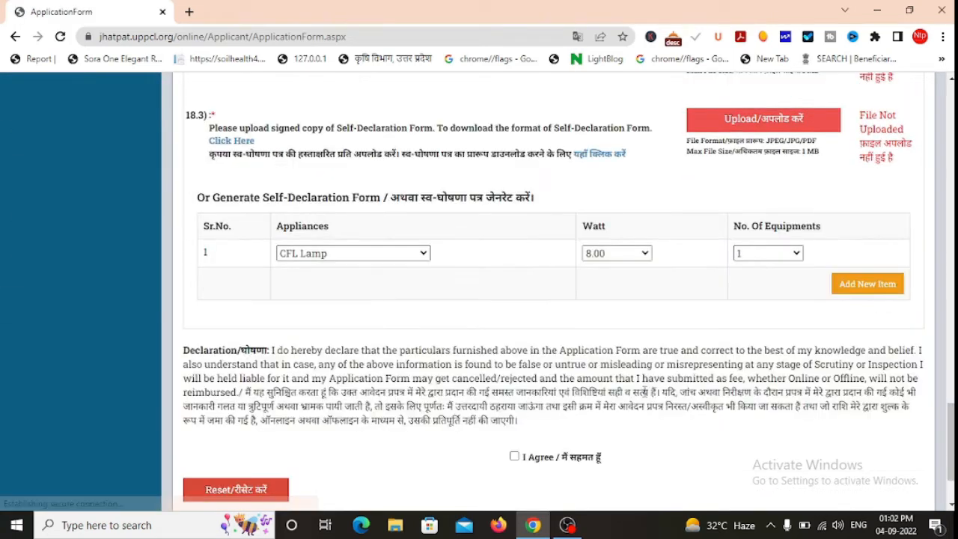
# Step: View the wattage, equipment quantity and appliance choices for the CFL Lamp row without changing any of them
pyautogui.click(645, 253)
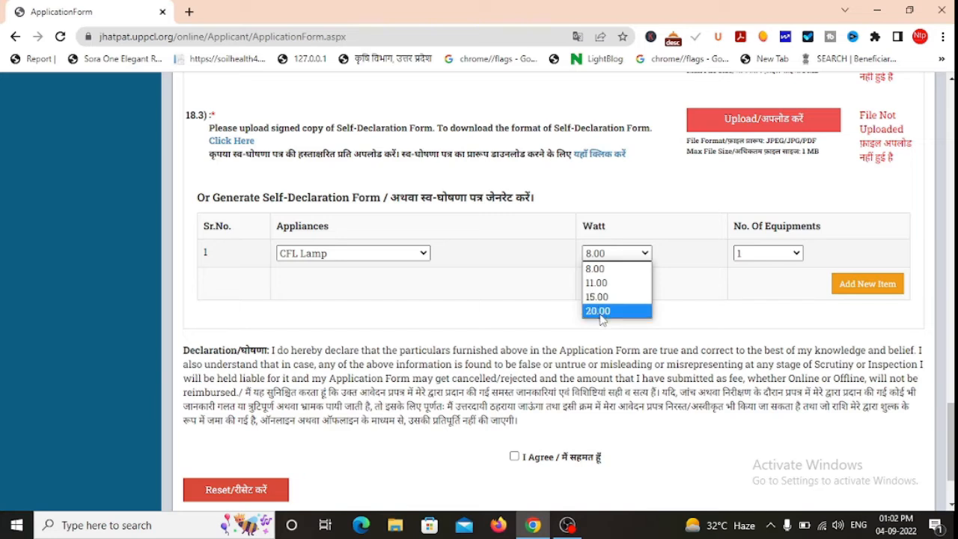
pyautogui.click(513, 294)
pyautogui.click(767, 254)
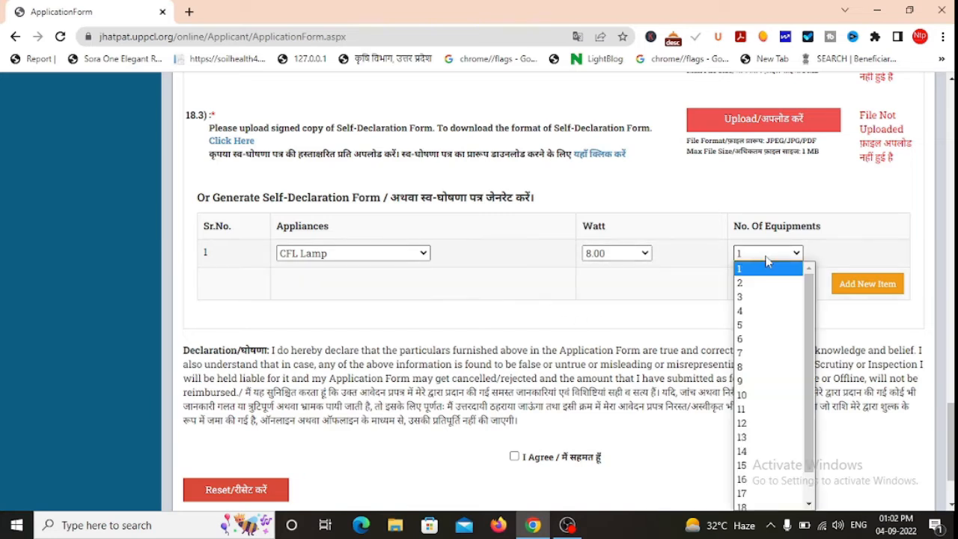
pyautogui.click(695, 292)
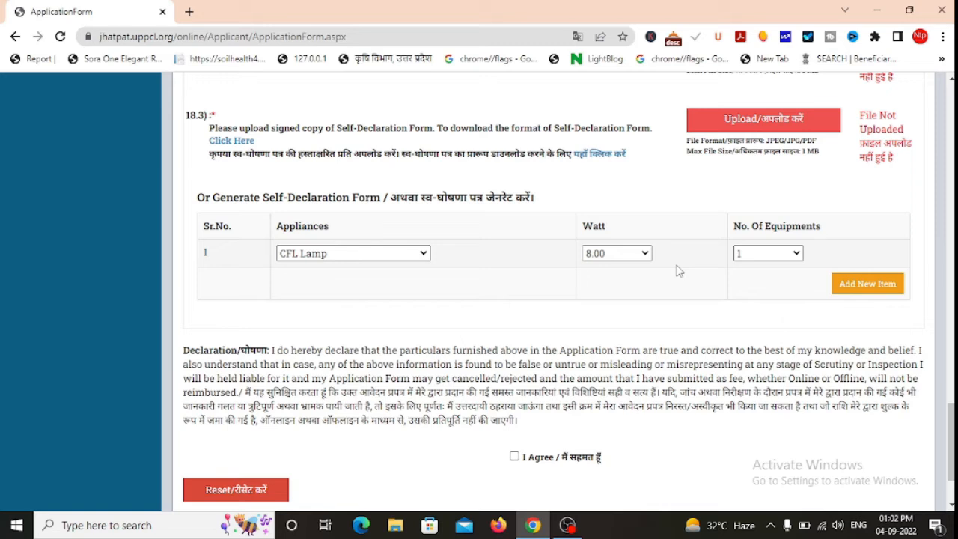
pyautogui.click(753, 256)
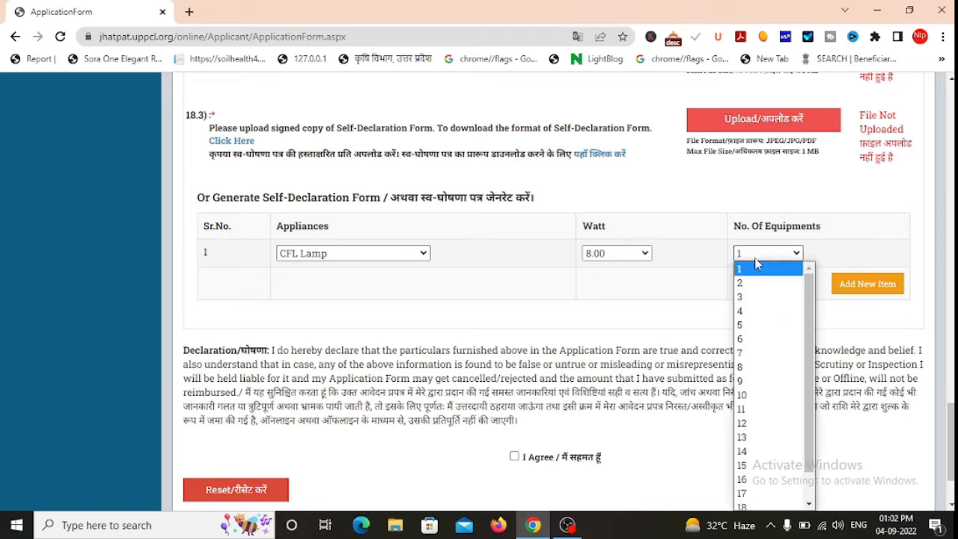
pyautogui.click(659, 277)
pyautogui.click(422, 254)
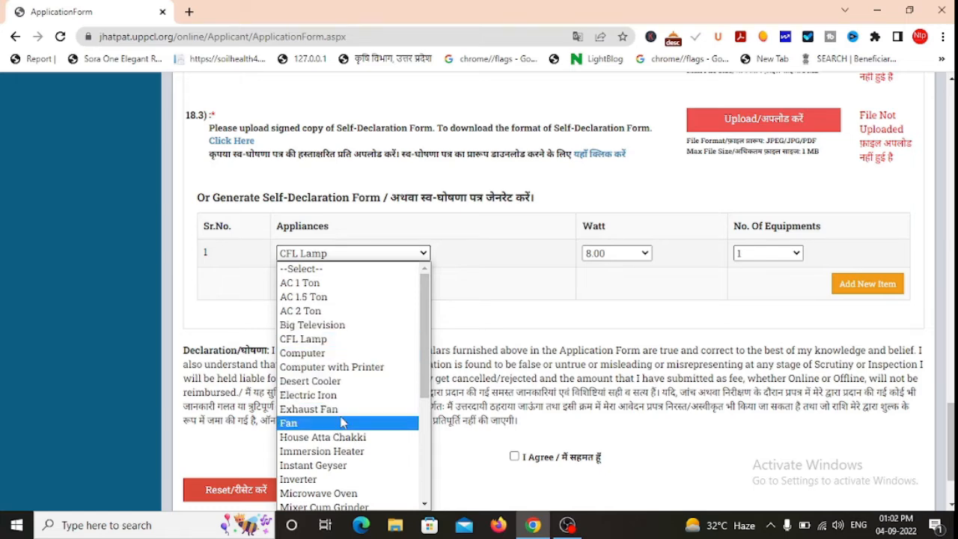
pyautogui.click(513, 363)
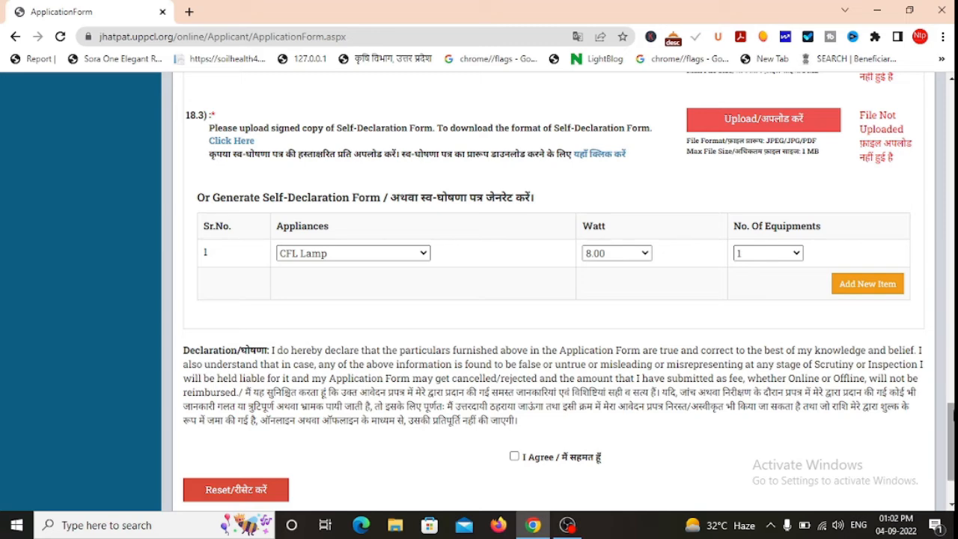
# Step: Go to the applicant dashboard and open the existing domestic new-connection application for processing
pyautogui.moveTo(951, 419); pyautogui.dragTo(951, 99)
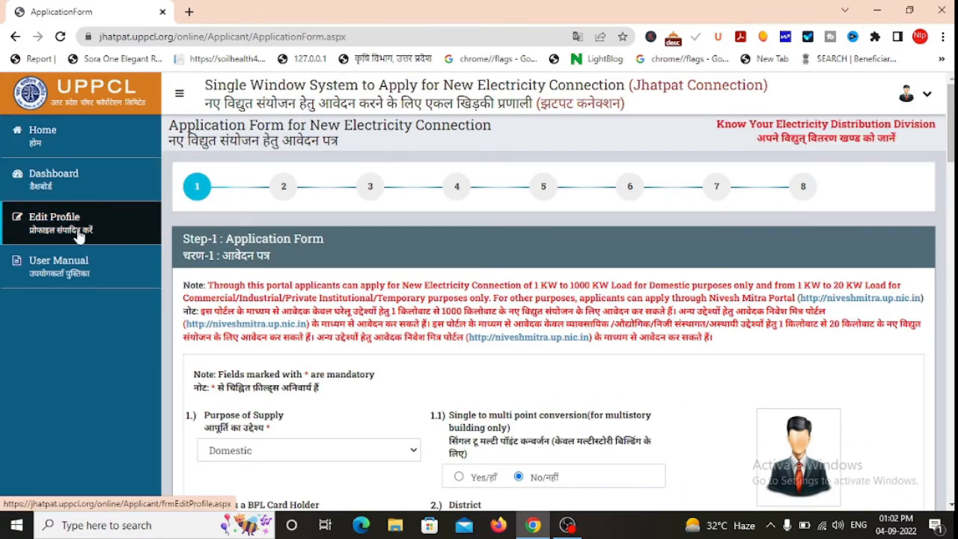
pyautogui.click(37, 175)
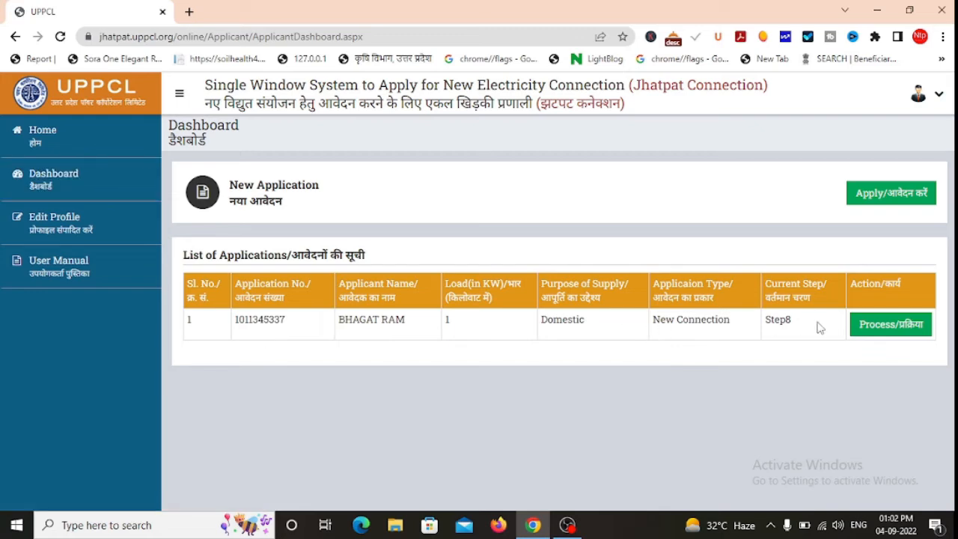
pyautogui.click(887, 332)
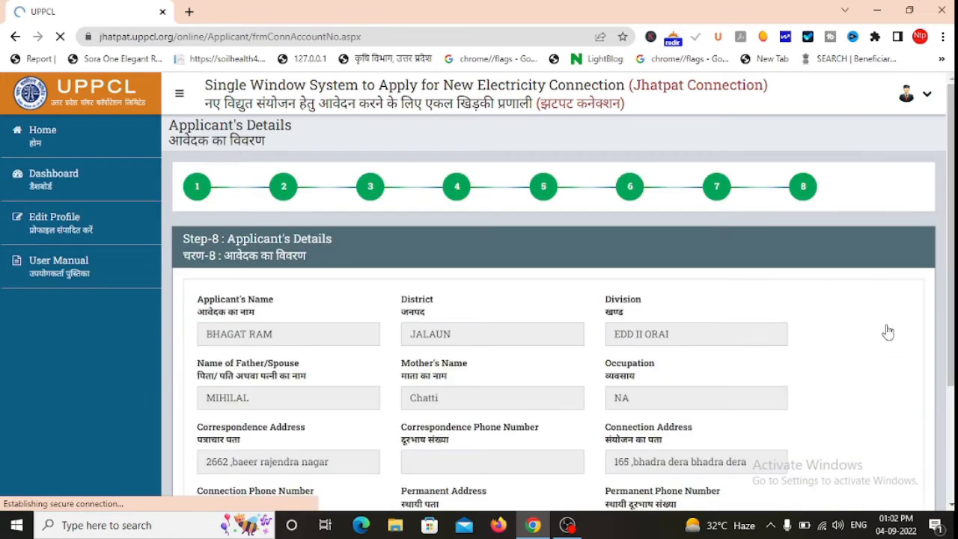
# Step: Review the selected site inspection dates and processing fee payment details in Step-2 of the application
pyautogui.scroll(-1, 894, 224)
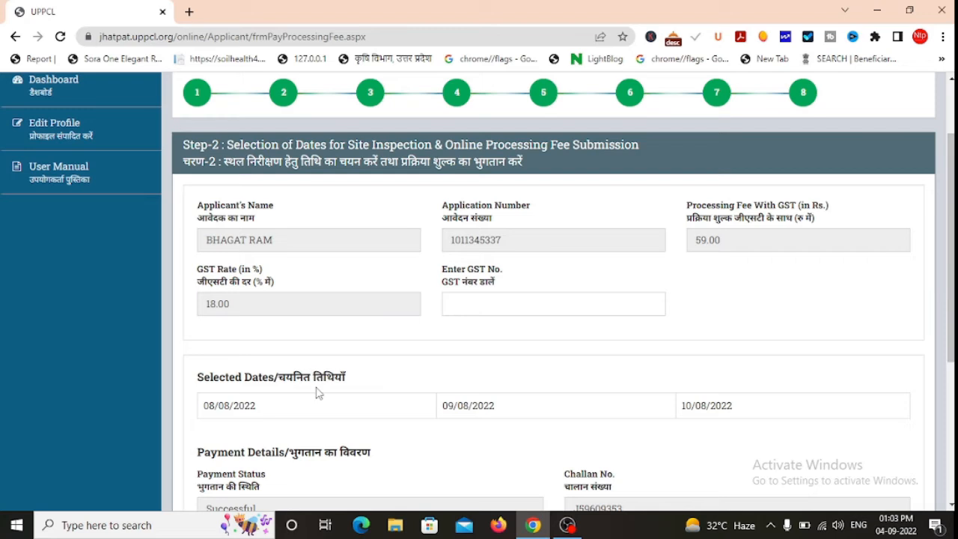
pyautogui.moveTo(951, 285); pyautogui.dragTo(951, 372)
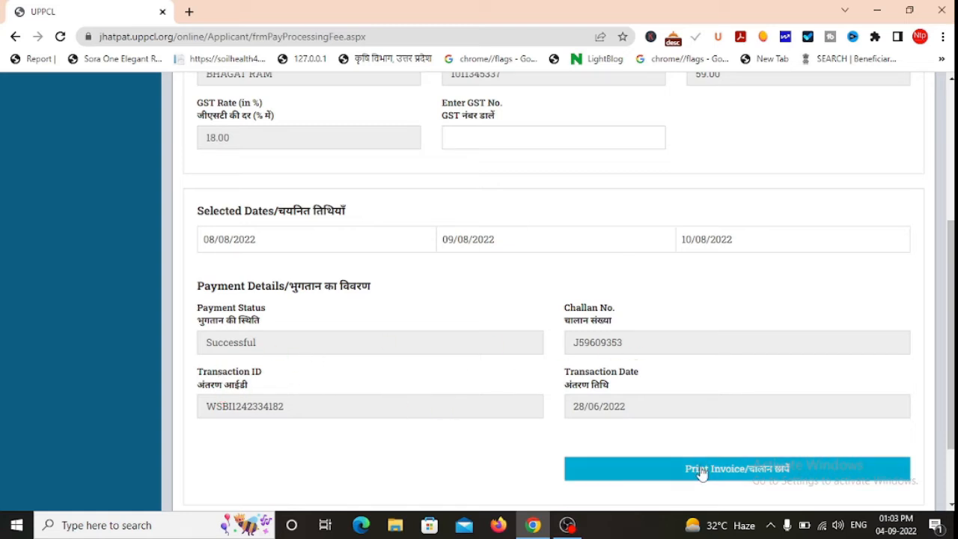
pyautogui.moveTo(952, 404); pyautogui.dragTo(952, 453)
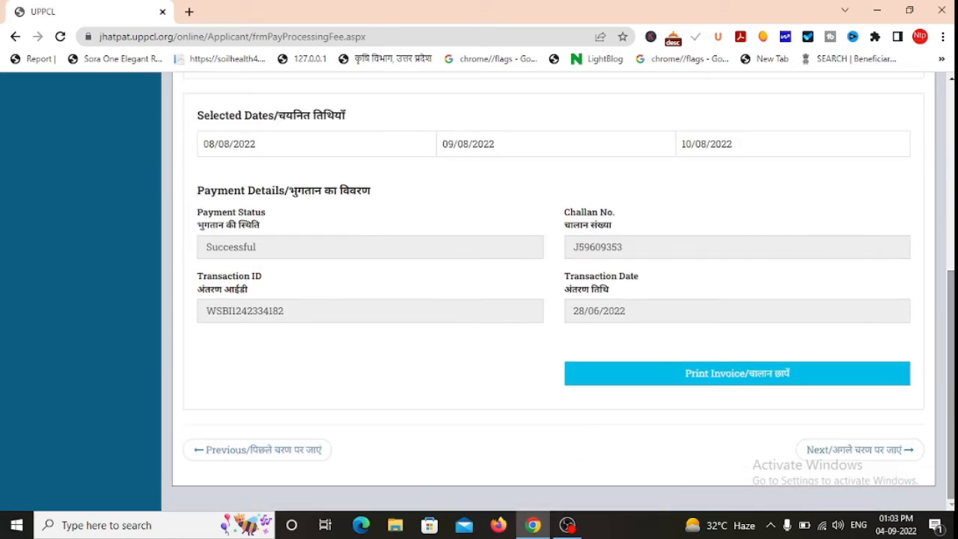
# Step: Advance to Step-3 and examine the connection feasibility status, feeder details and estimated cost
pyautogui.click(833, 453)
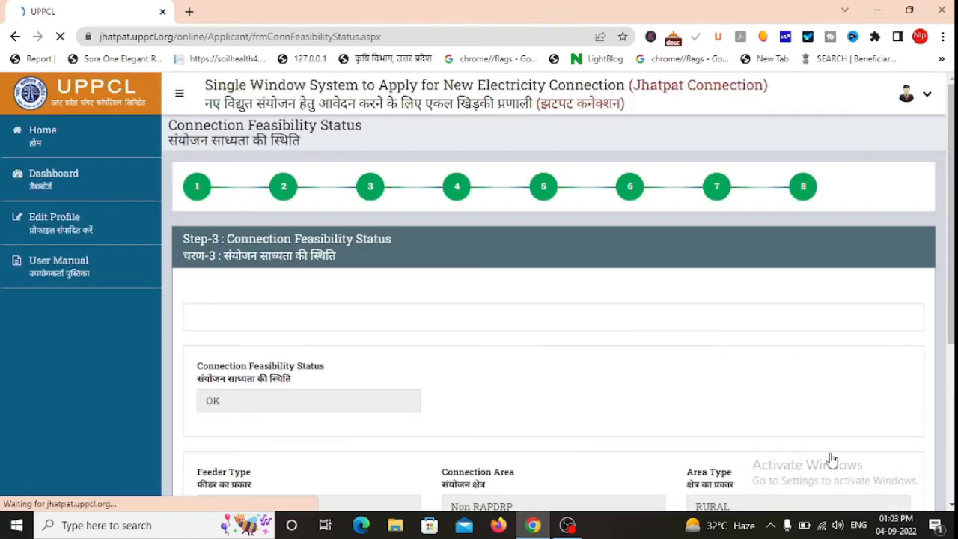
pyautogui.moveTo(952, 218); pyautogui.dragTo(952, 323)
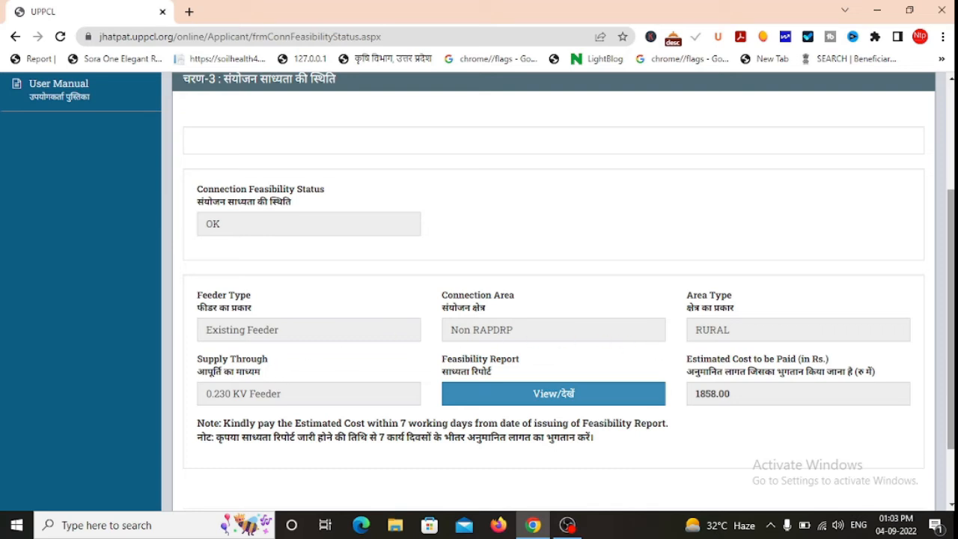
pyautogui.scroll(1, 950, 299)
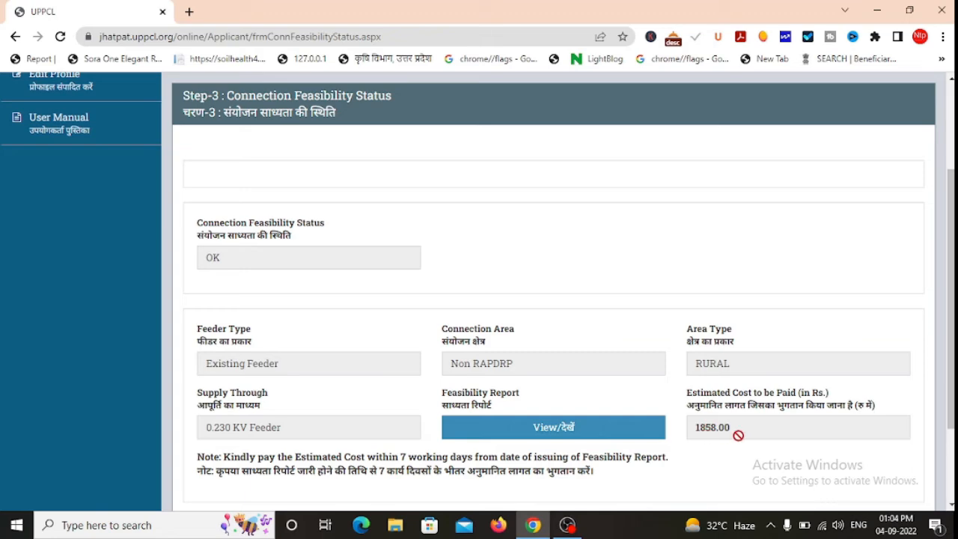
pyautogui.scroll(-3, 554, 441)
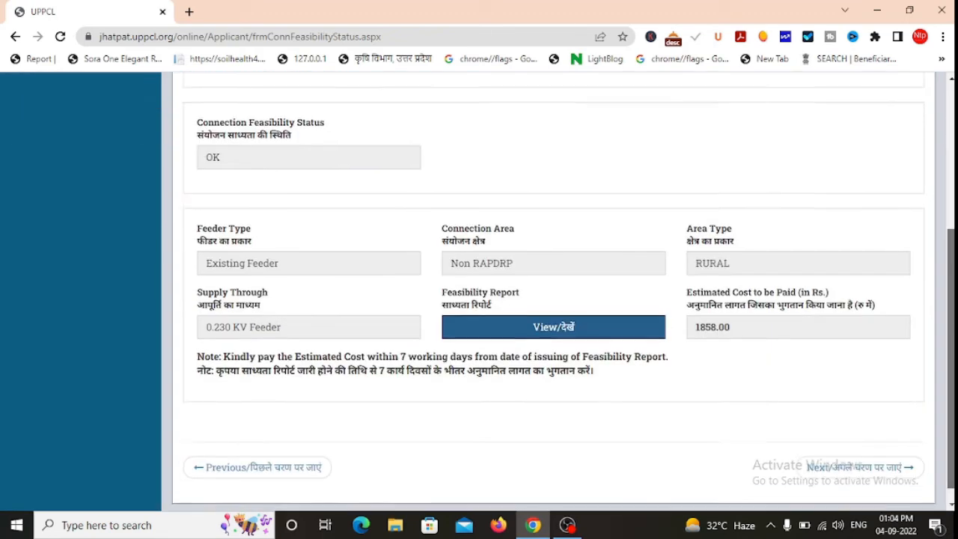
pyautogui.scroll(3, 736, 397)
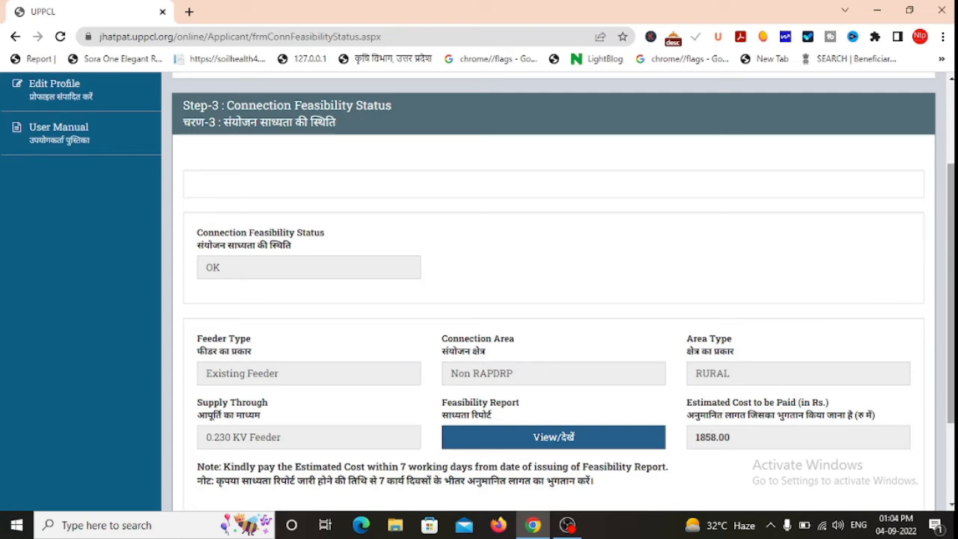
# Step: Advance to Step-4 and review the estimated cost breakdown together with the estimated cost bill issued by UPPCL
pyautogui.scroll(-3, 748, 449)
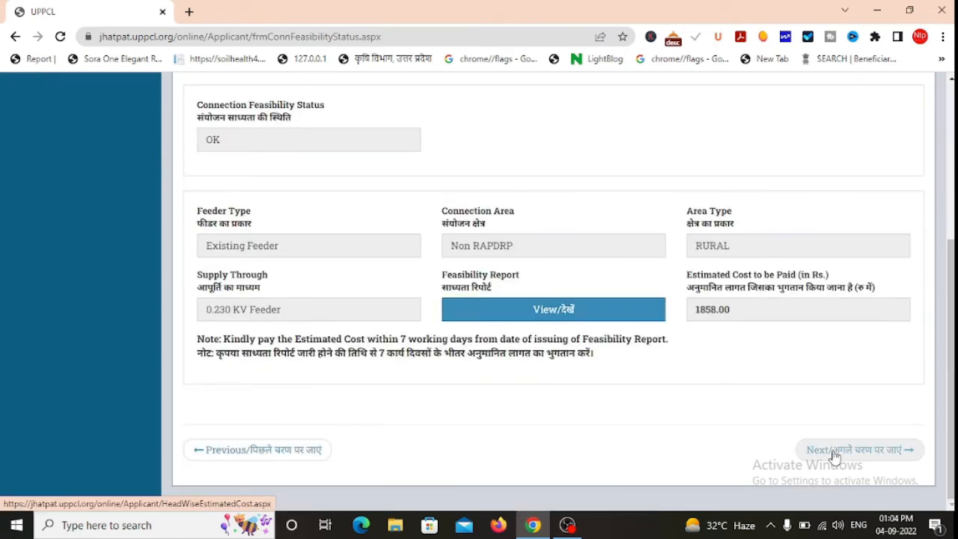
pyautogui.click(834, 451)
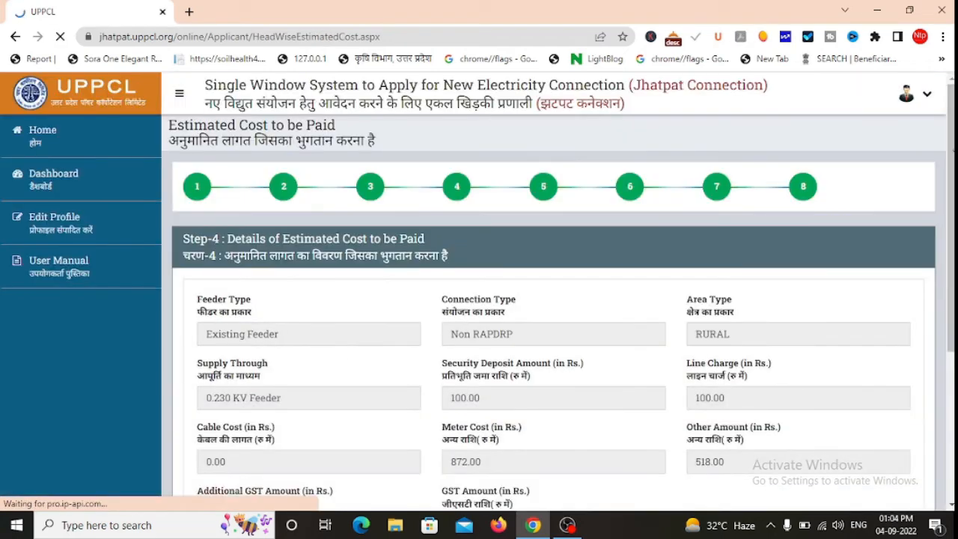
pyautogui.scroll(-3, 479, 299)
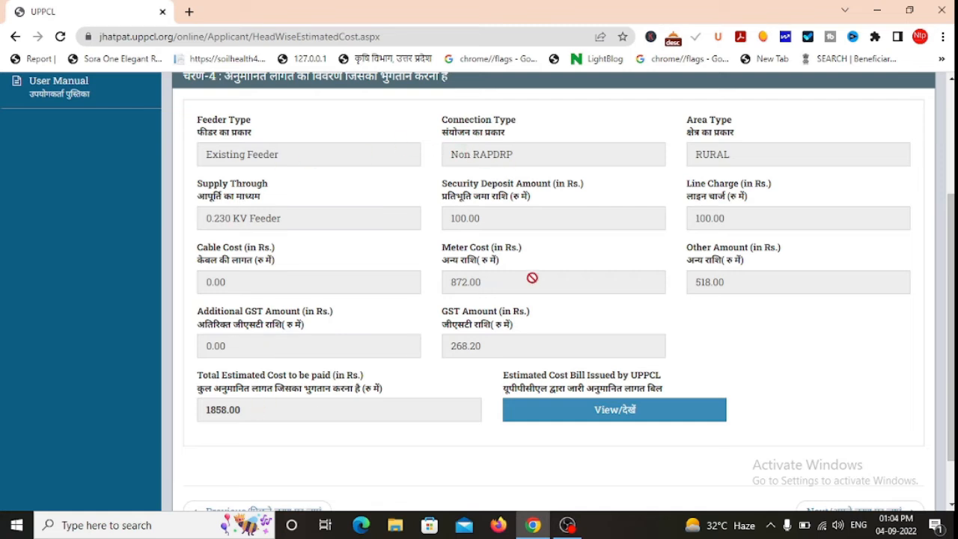
pyautogui.click(601, 412)
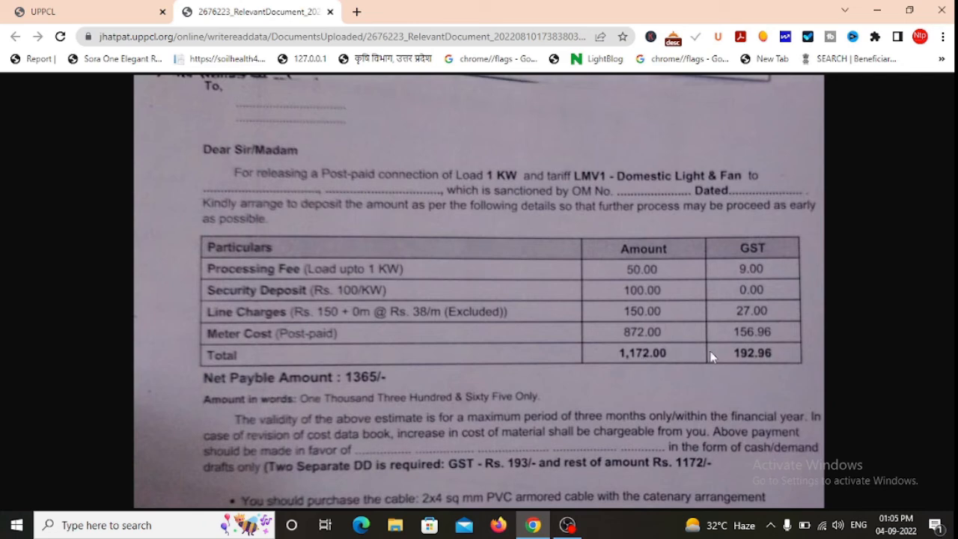
pyautogui.hotkey('ctrl', 'w')
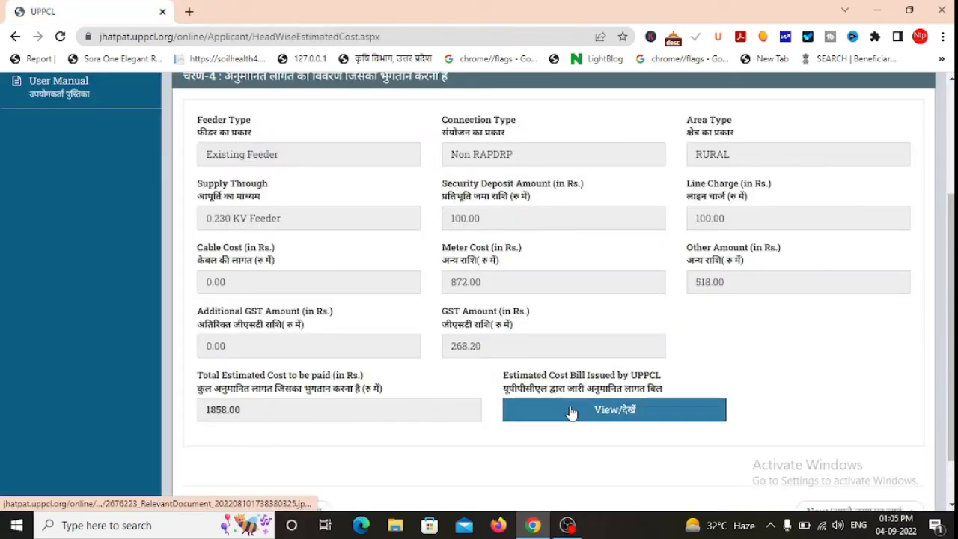
# Step: Advance to Step-5 and review the estimated cost payment details and the printable tax invoice
pyautogui.scroll(-1, 949, 390)
pyautogui.click(847, 453)
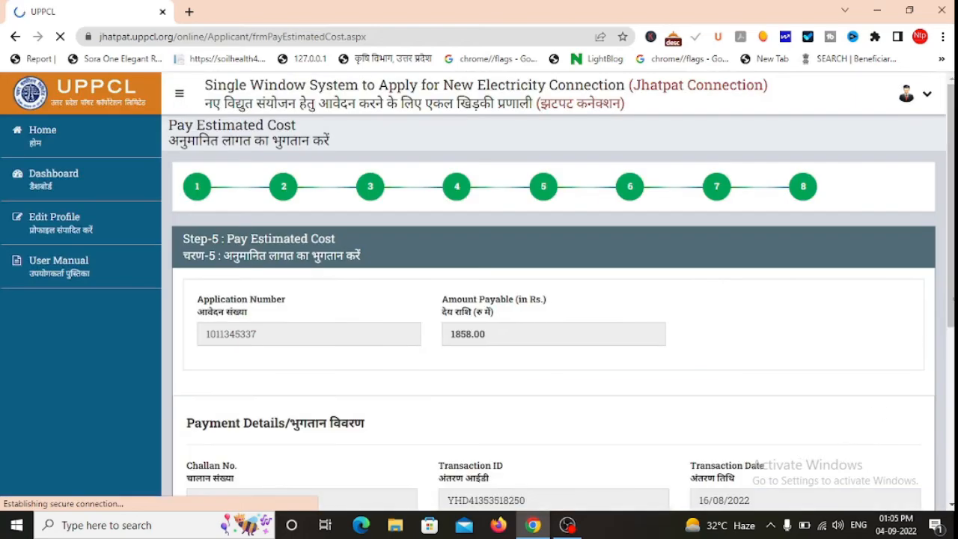
pyautogui.scroll(-1, 845, 453)
pyautogui.scroll(-2, 949, 385)
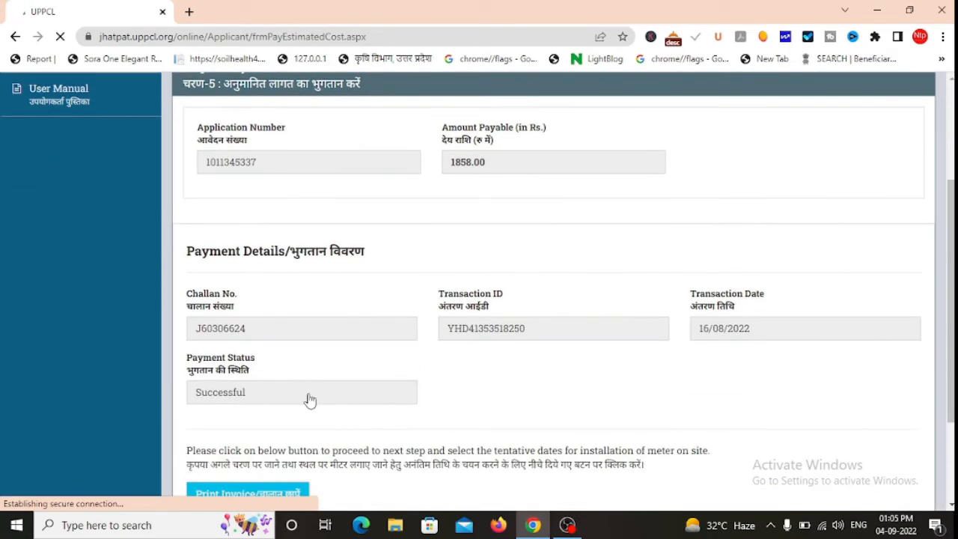
pyautogui.scroll(-2, 946, 400)
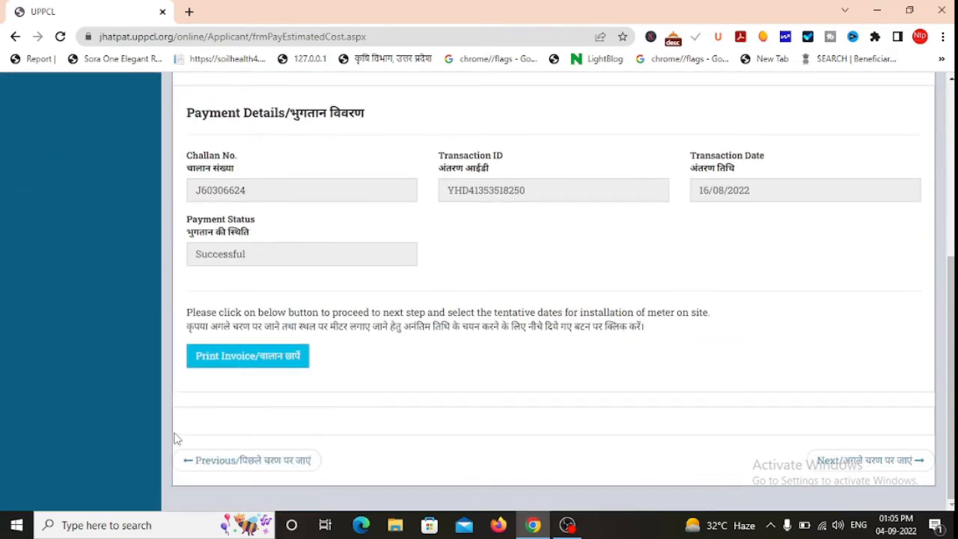
pyautogui.click(252, 356)
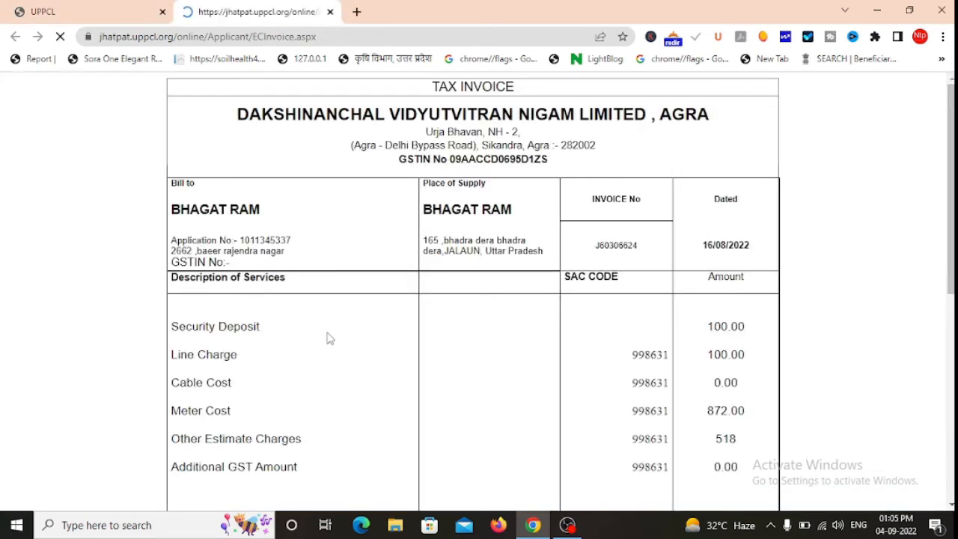
pyautogui.hotkey('ctrl', 'w')
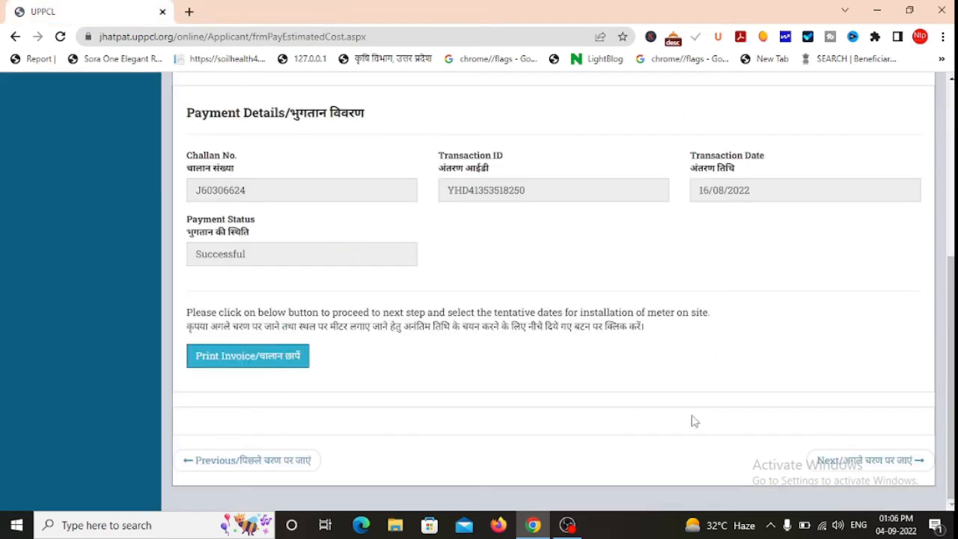
# Step: Review the selected meter installation dates in Step-6 and the metering and connection release status in Step-7
pyautogui.click(851, 464)
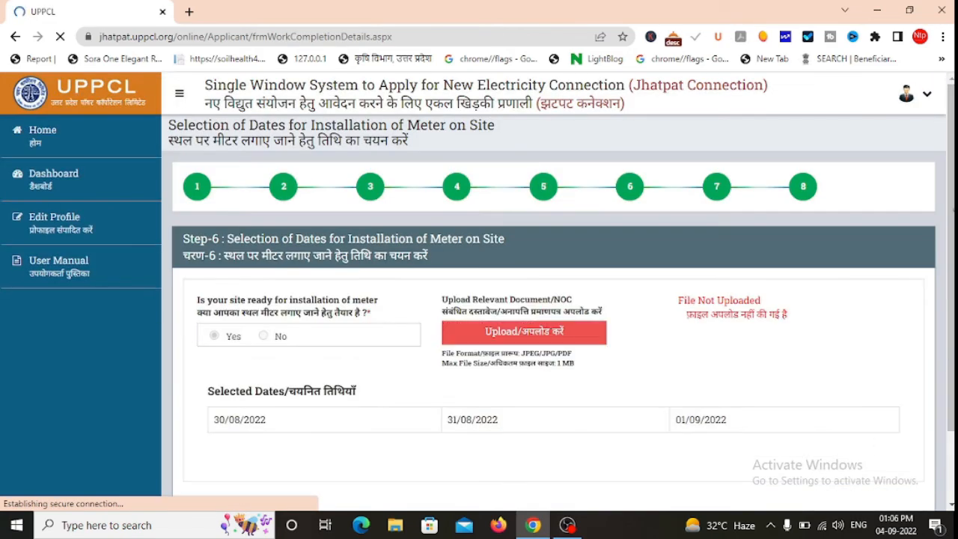
pyautogui.moveTo(952, 209); pyautogui.dragTo(952, 279)
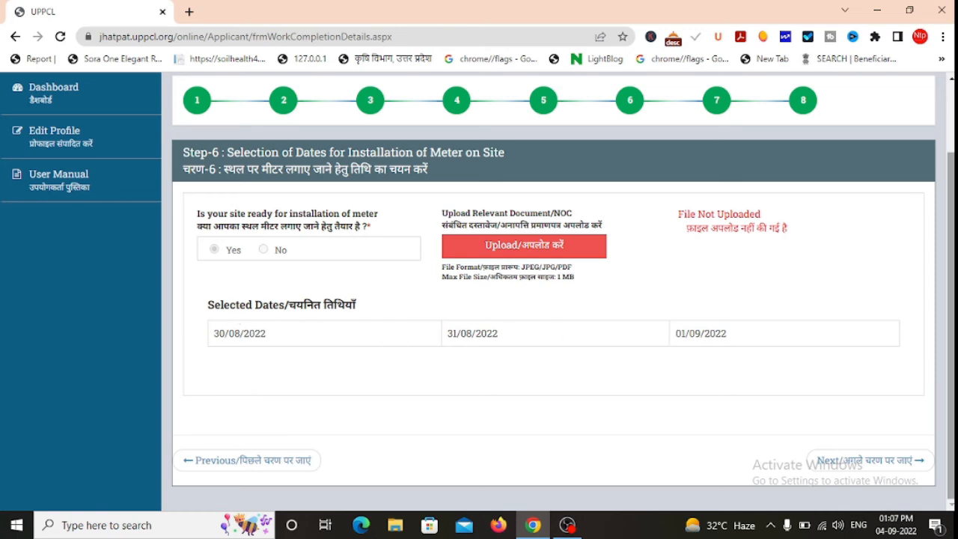
pyautogui.click(824, 459)
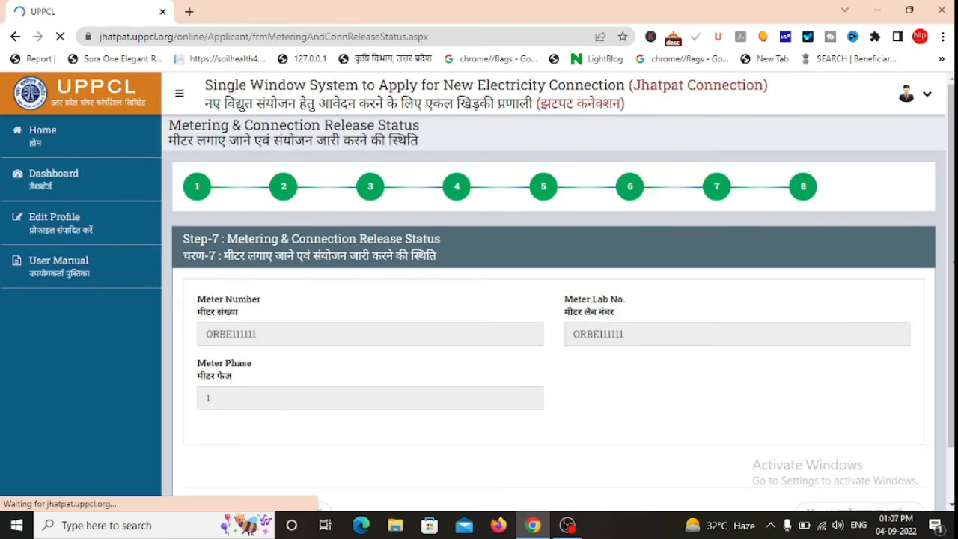
pyautogui.moveTo(952, 329); pyautogui.dragTo(952, 385)
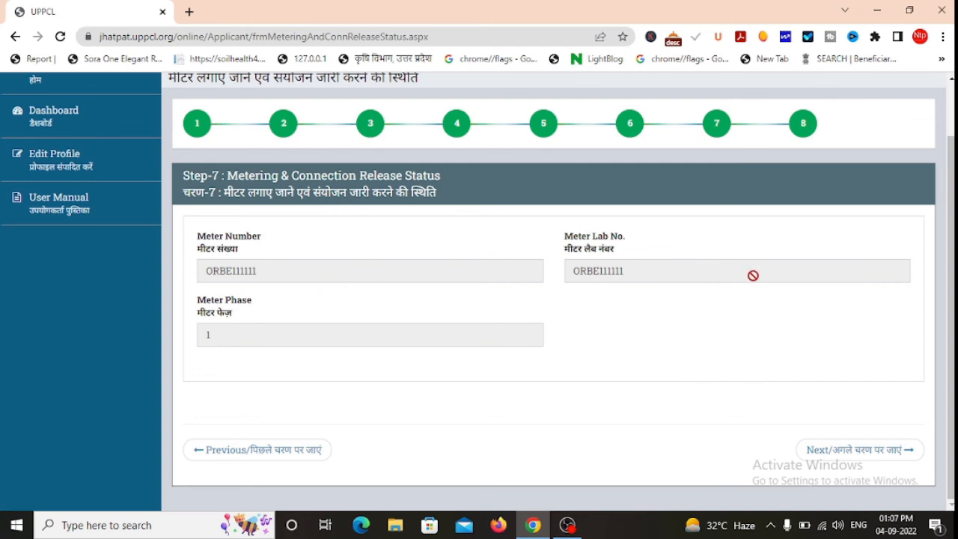
# Step: Advance to Step-8 and download the Connection Energization Certificate, viewing the PDF before closing it
pyautogui.click(820, 447)
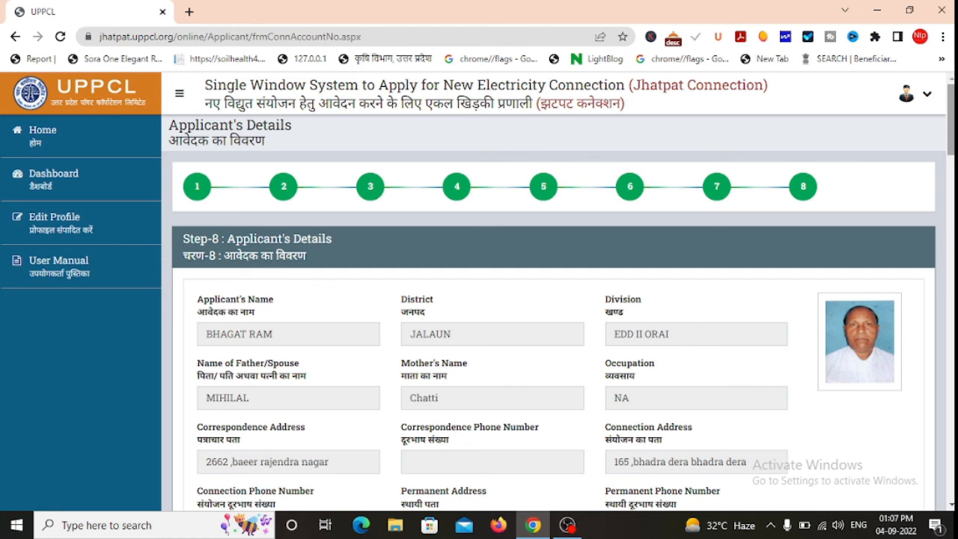
pyautogui.scroll(-15, 451, 436)
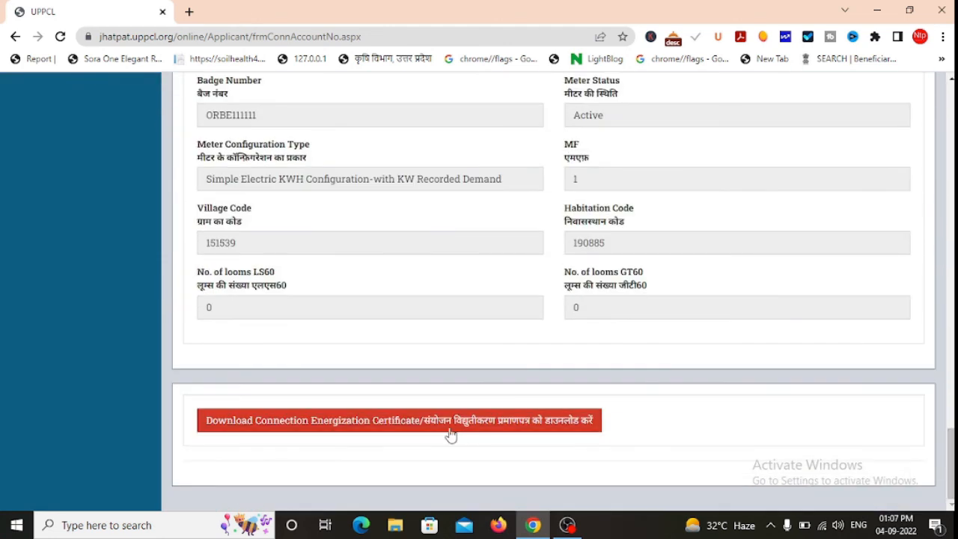
pyautogui.click(383, 430)
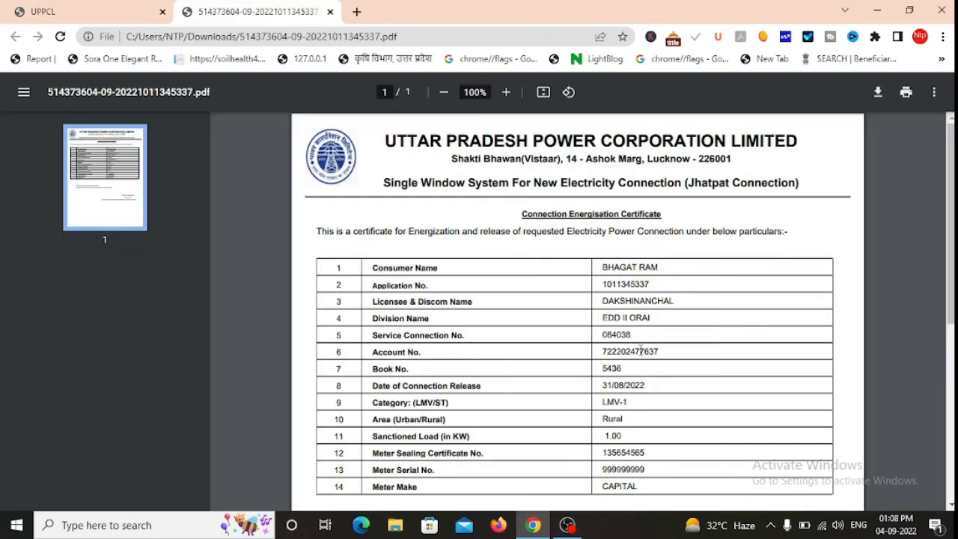
pyautogui.hotkey('ctrl', 'w')
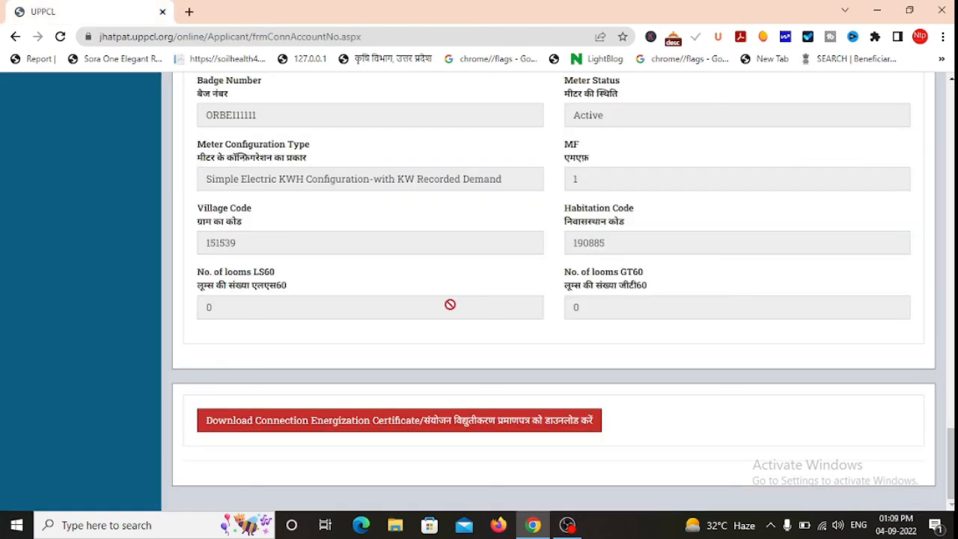